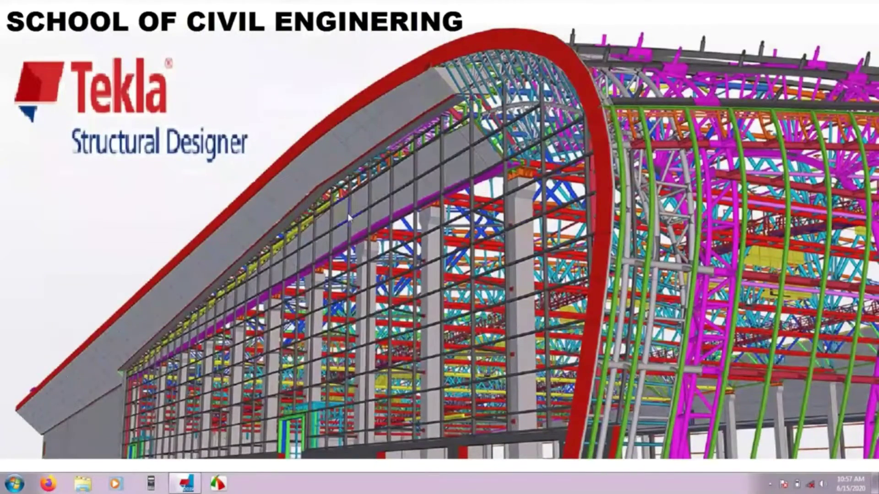
# Switch to Tekla Structural Designer and bring up the St. Base (Base) 2D view.
pyautogui.click(184, 484)
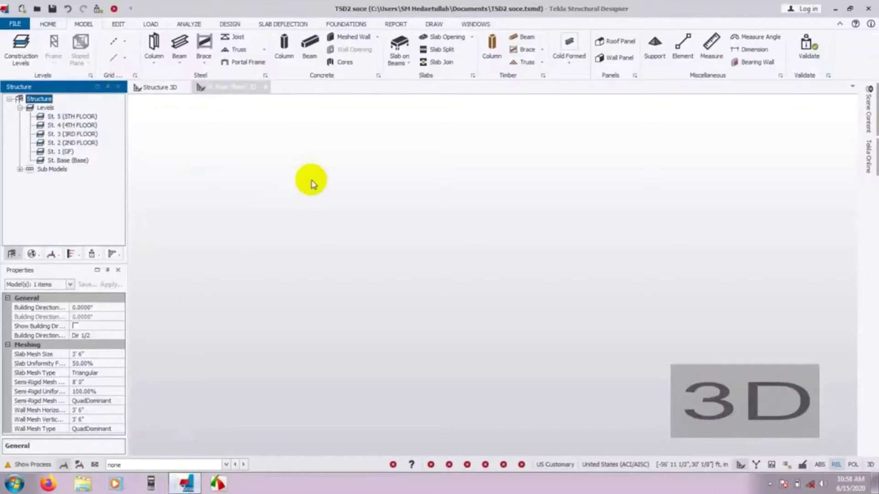
pyautogui.click(230, 89)
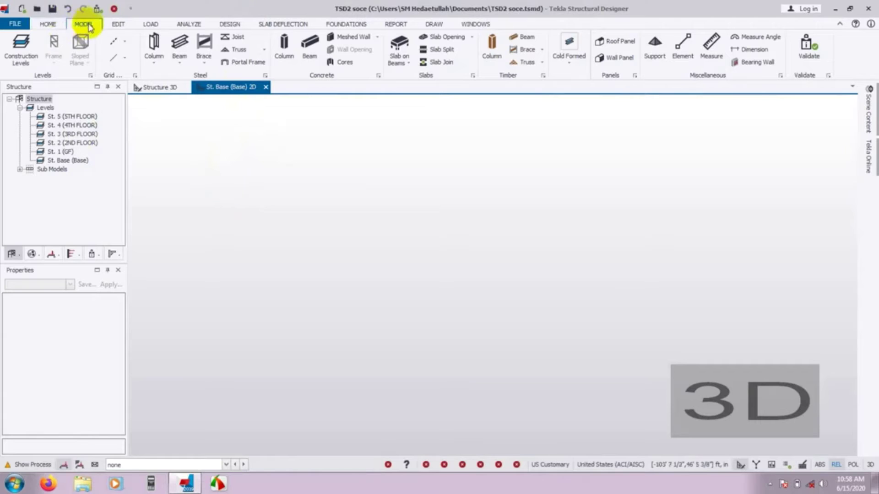
pyautogui.click(48, 25)
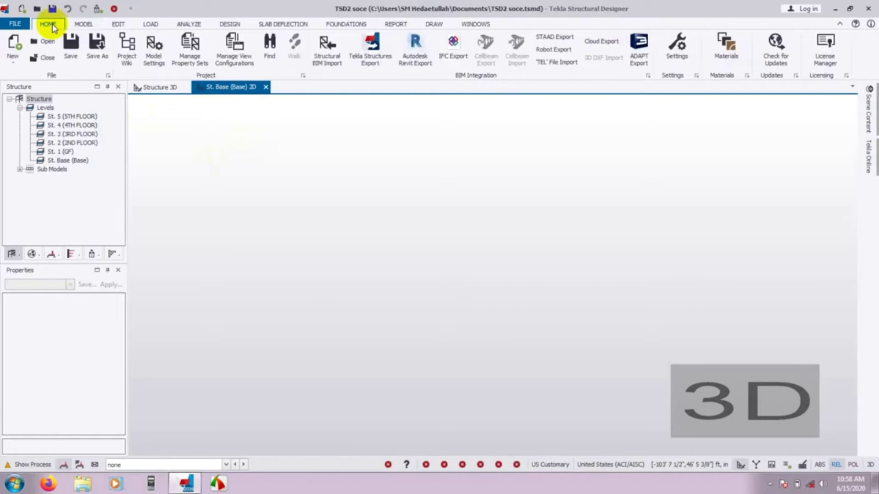
pyautogui.click(83, 24)
pyautogui.click(48, 25)
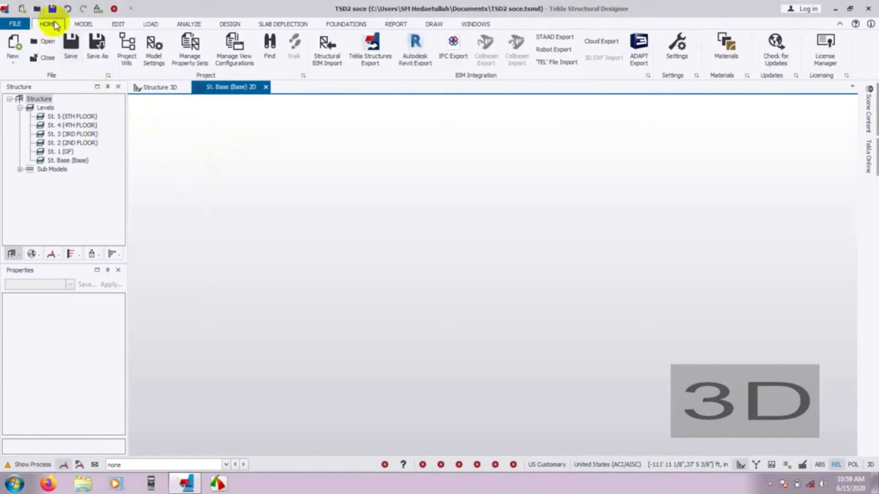
pyautogui.click(84, 25)
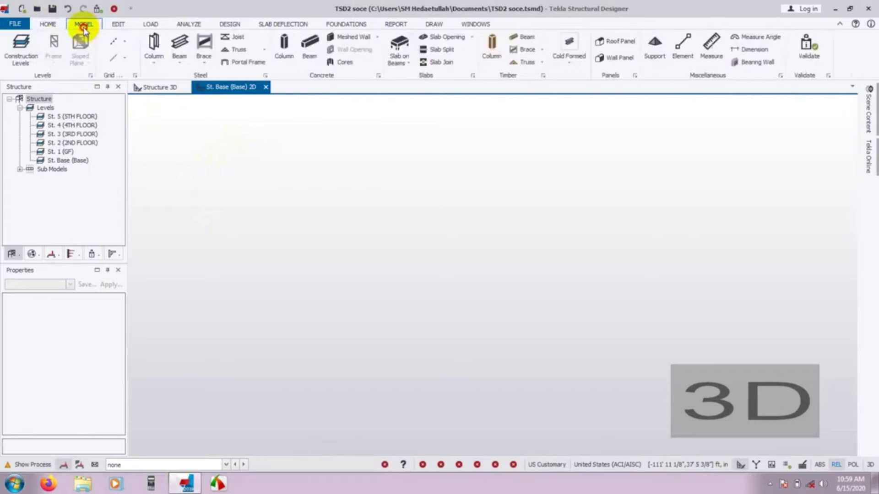
# Start the Rectangular Wizard for creating grid lines on the base level.
pyautogui.click(124, 45)
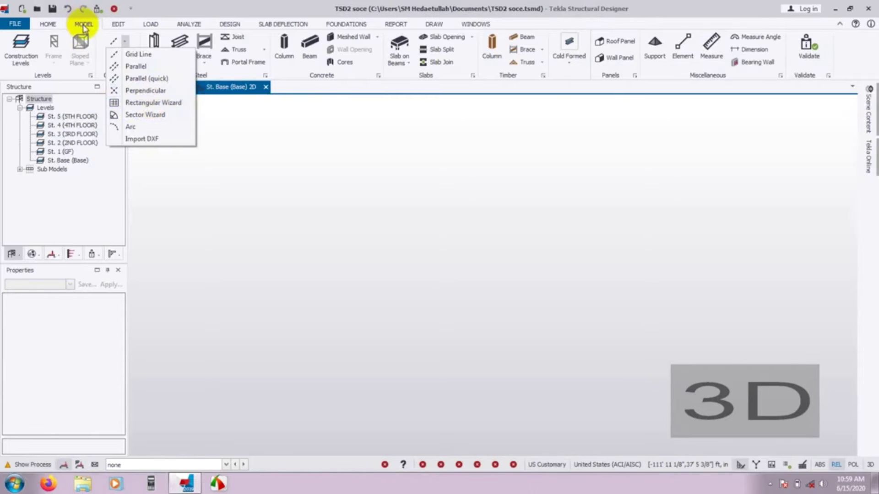
pyautogui.click(125, 46)
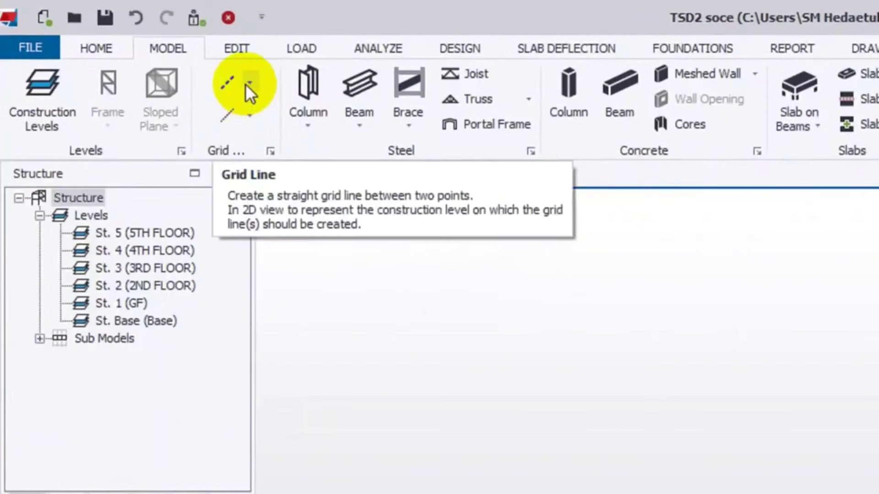
pyautogui.click(246, 83)
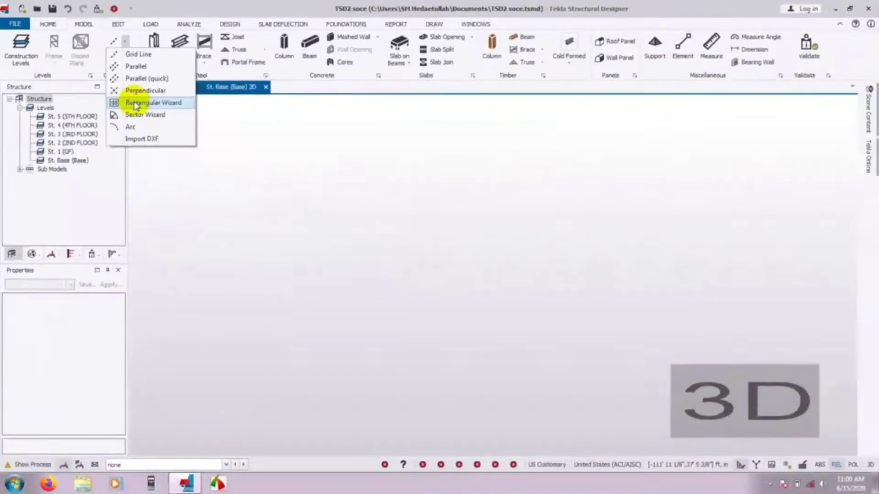
pyautogui.click(269, 205)
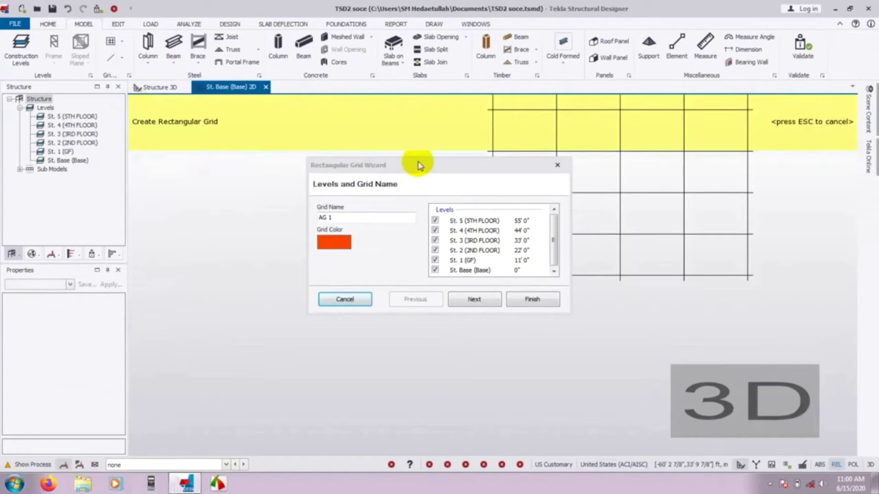
# Keep grid name AG 1 on all levels from Base to 5th floor, and accept the origin at X 0" and Y 0".
pyautogui.moveTo(404, 167); pyautogui.dragTo(400, 178)
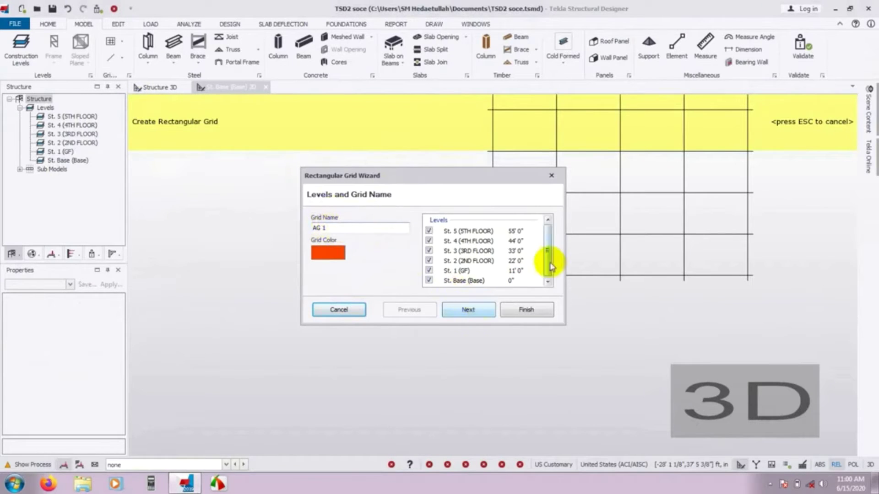
pyautogui.moveTo(551, 261); pyautogui.dragTo(513, 265)
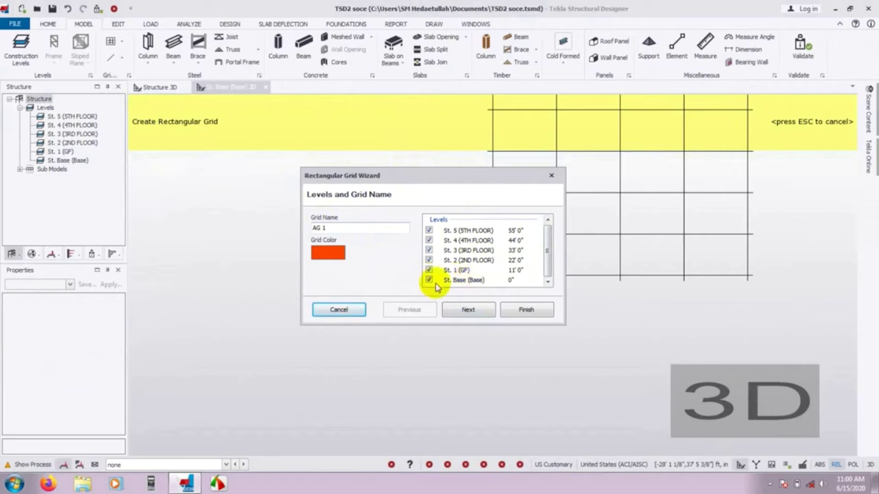
pyautogui.click(428, 231)
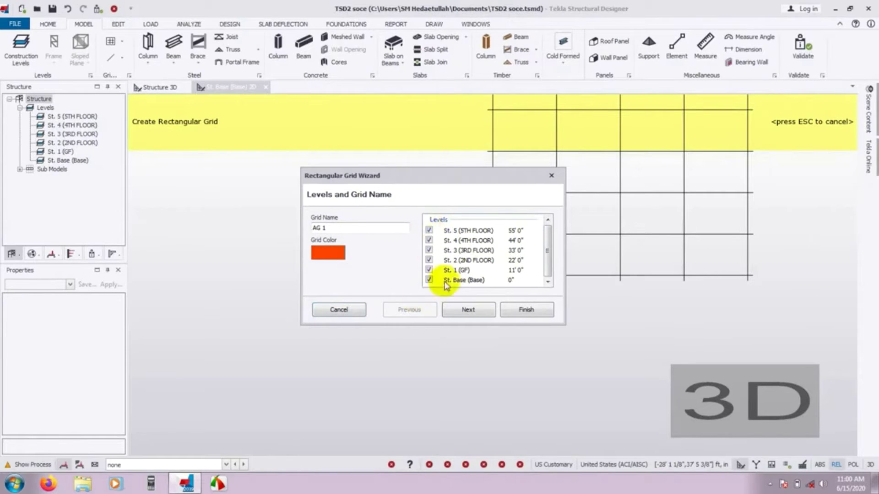
pyautogui.click(465, 311)
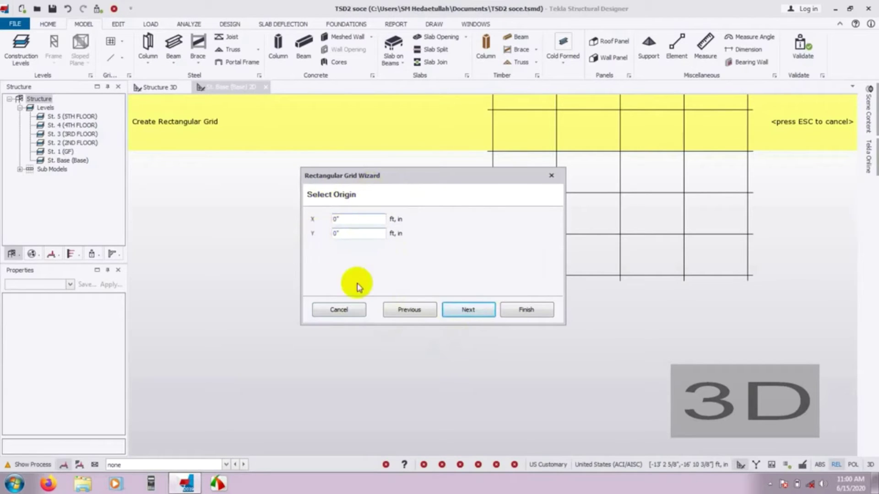
pyautogui.click(475, 310)
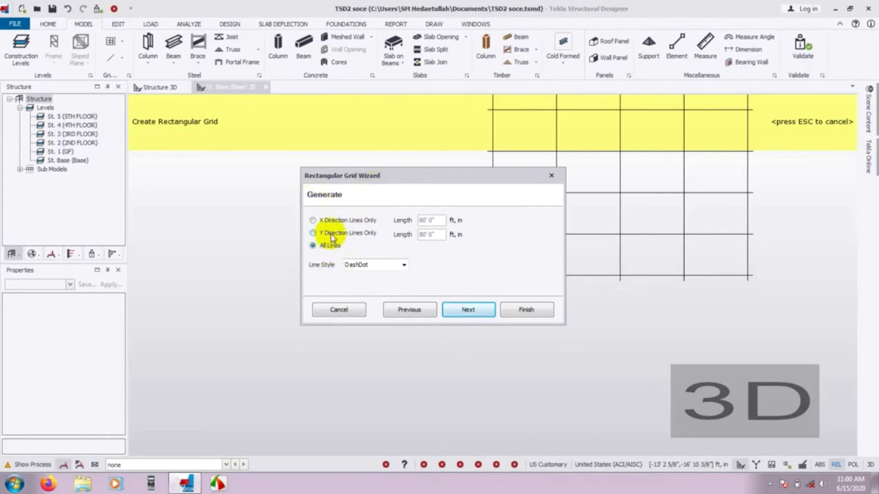
# Try generating X direction lines only, and return to generating all lines.
pyautogui.click(313, 221)
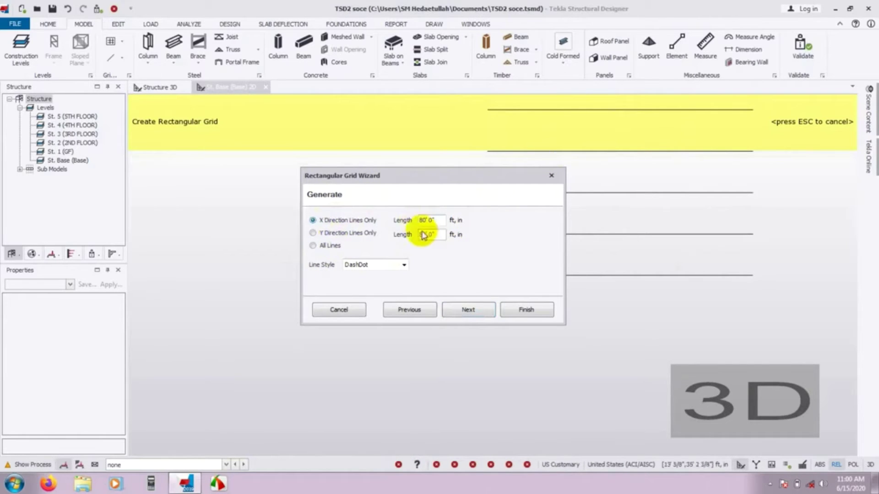
pyautogui.click(440, 221)
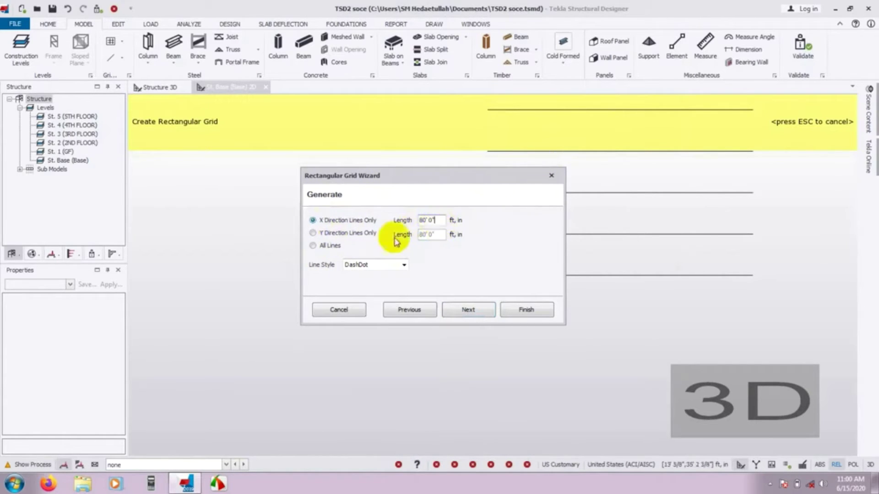
pyautogui.click(312, 246)
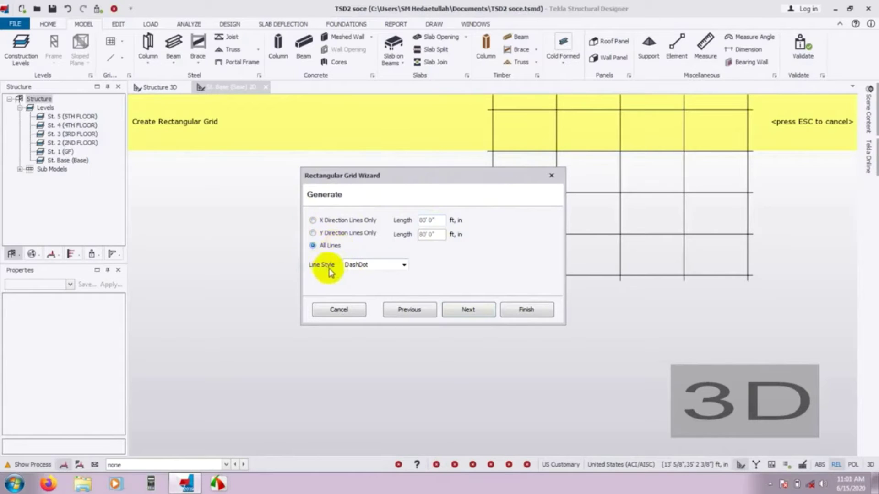
# Try the Solid and Dash line styles for the grid, and return to DashDot.
pyautogui.click(354, 264)
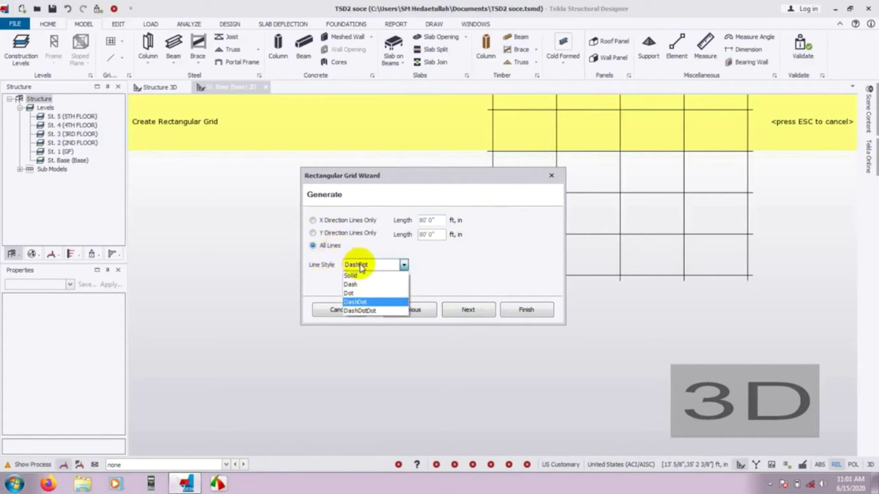
pyautogui.click(351, 275)
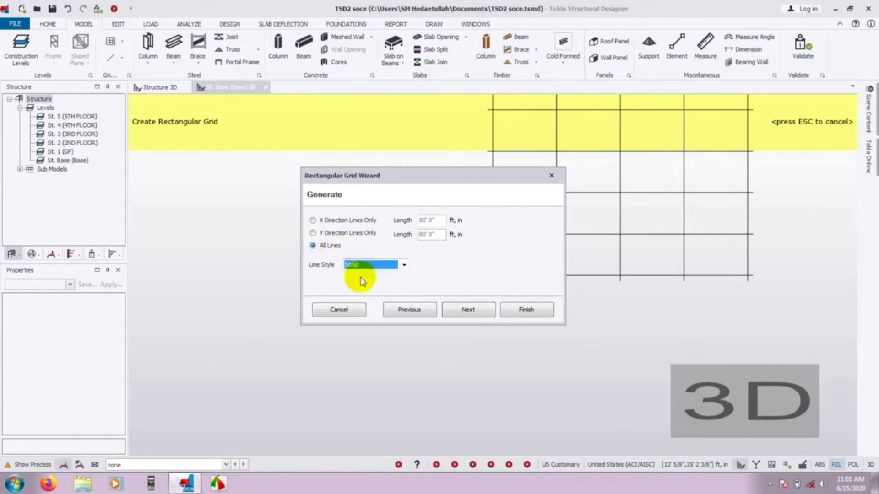
pyautogui.click(372, 264)
pyautogui.click(365, 285)
pyautogui.click(369, 265)
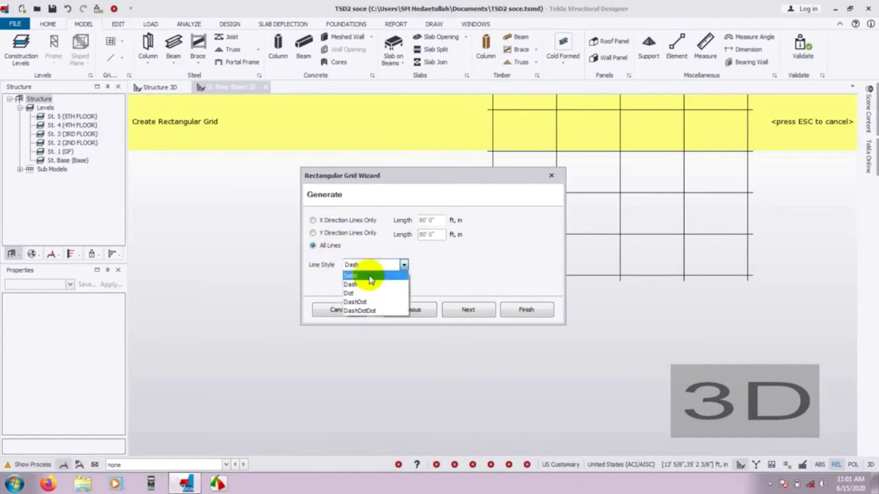
pyautogui.click(379, 303)
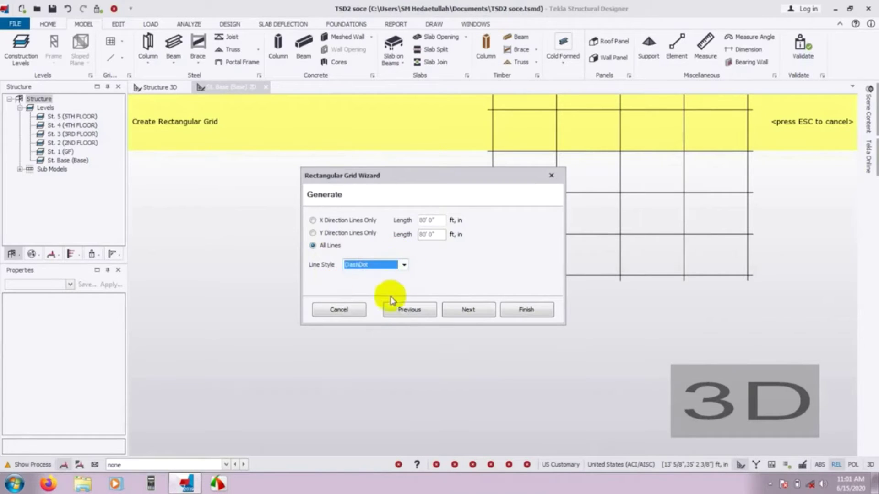
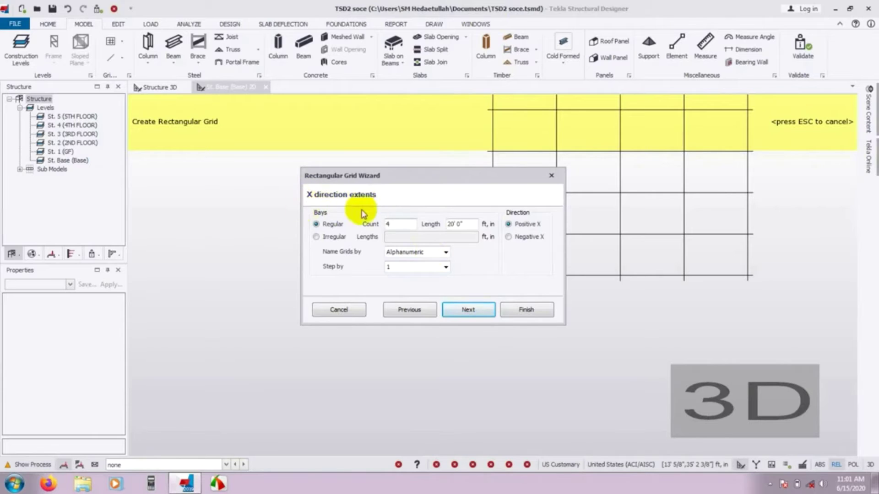
# Try the irregular and regular bay options for the X direction extents.
pyautogui.click(339, 238)
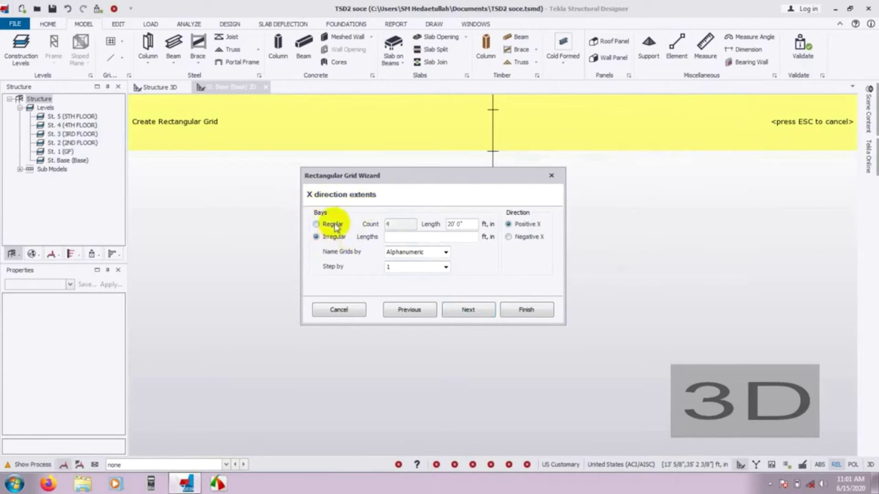
pyautogui.click(328, 225)
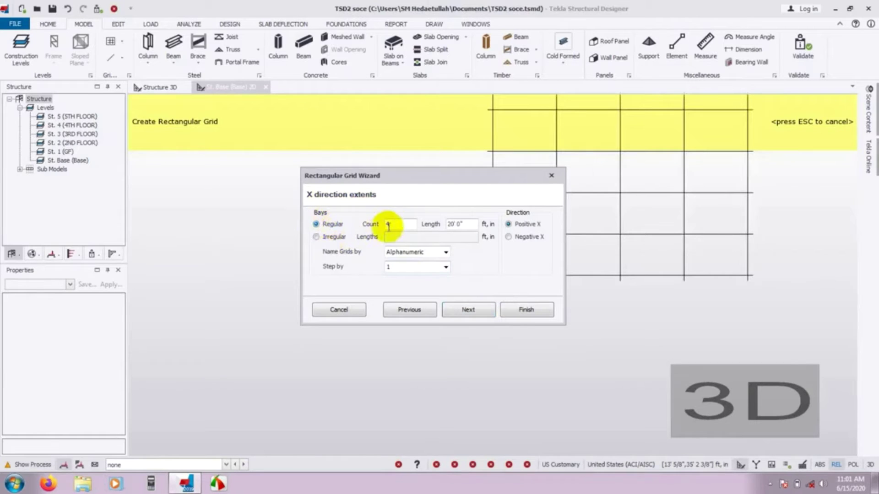
pyautogui.doubleClick(388, 224)
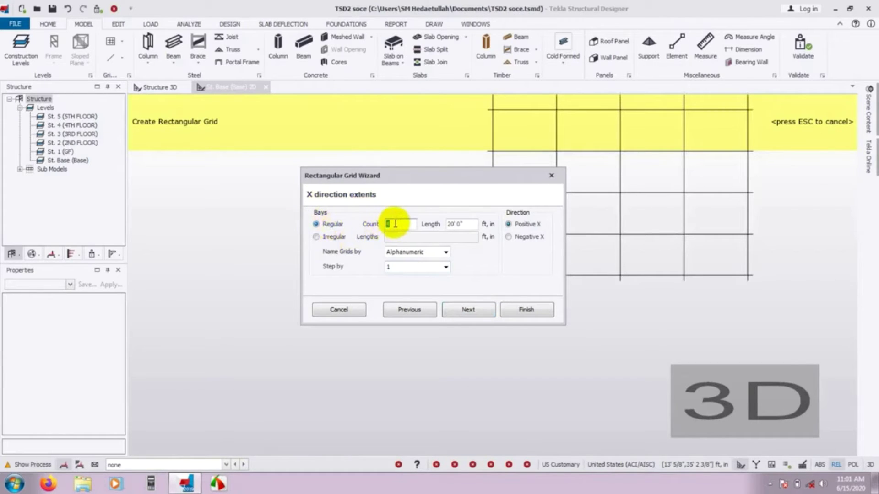
pyautogui.click(393, 223)
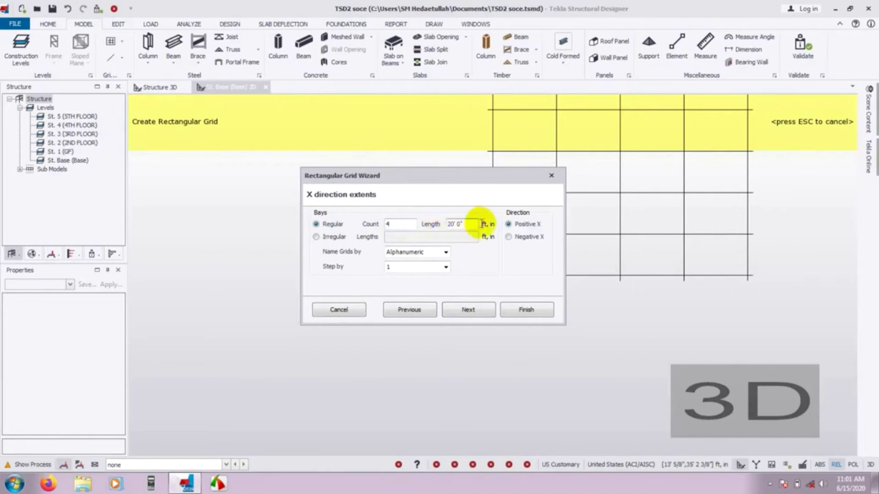
pyautogui.click(454, 227)
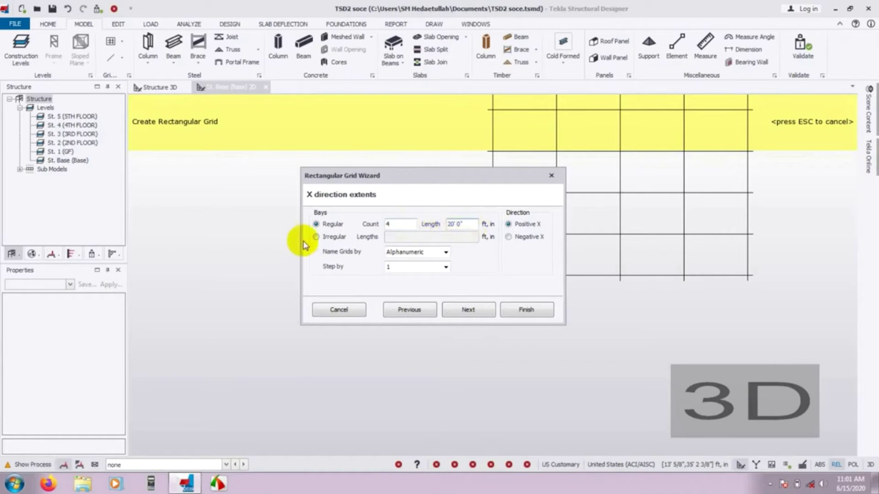
# Set irregular X direction bays with lengths 15', 13', 12' and 15', and accept the X direction extents.
pyautogui.click(317, 237)
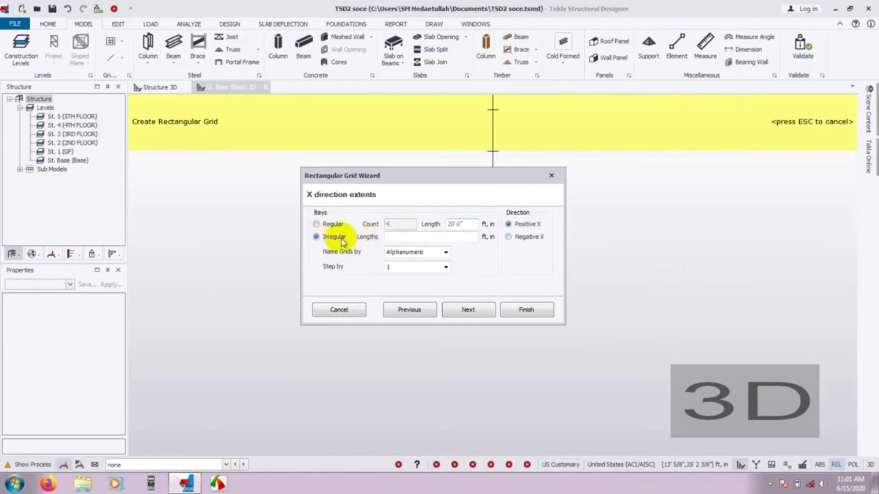
pyautogui.click(405, 238)
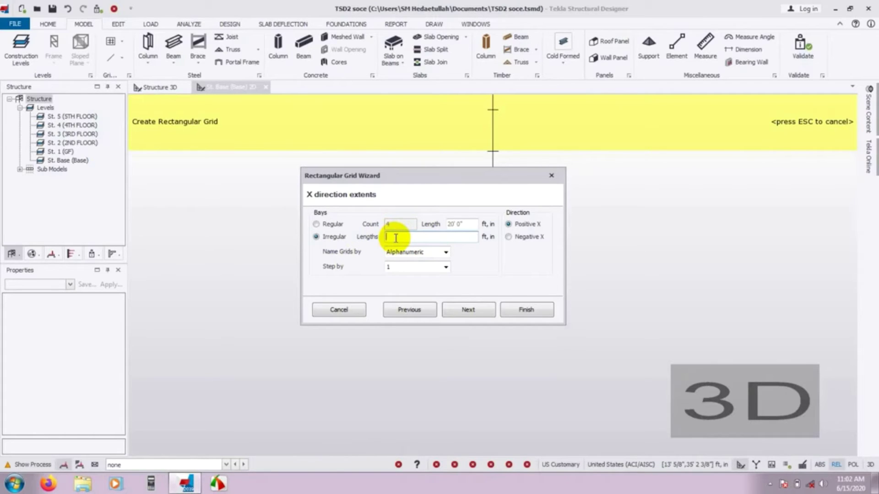
pyautogui.write('15')
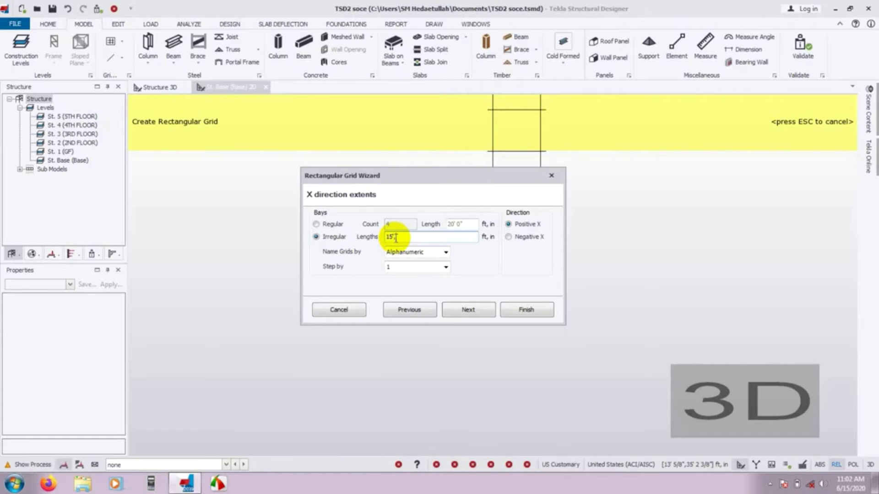
pyautogui.write(",13',")
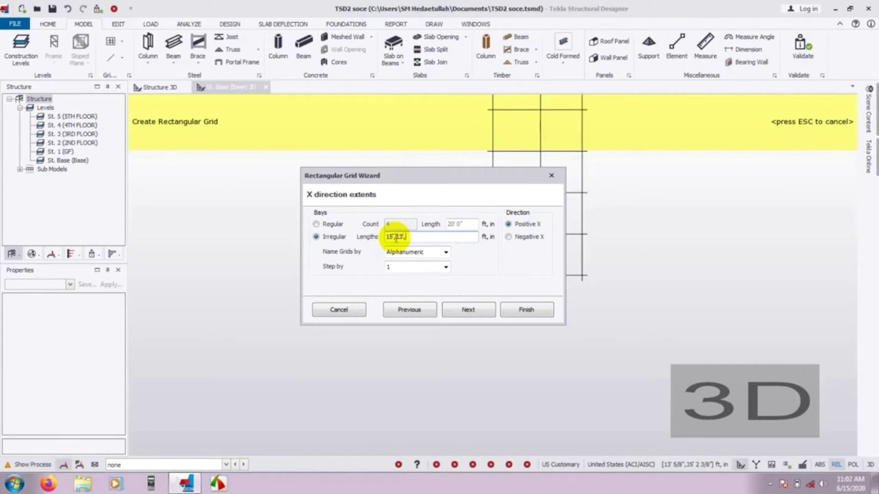
pyautogui.moveTo(406, 176); pyautogui.dragTo(307, 179)
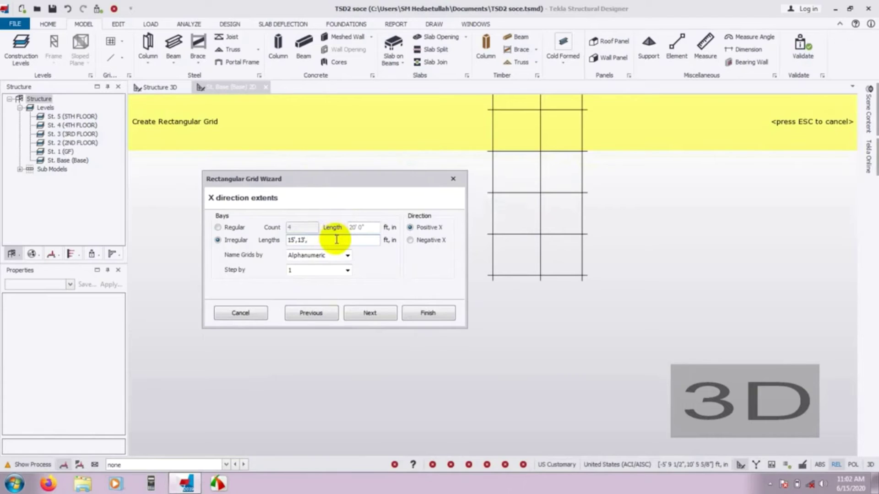
pyautogui.write('12')
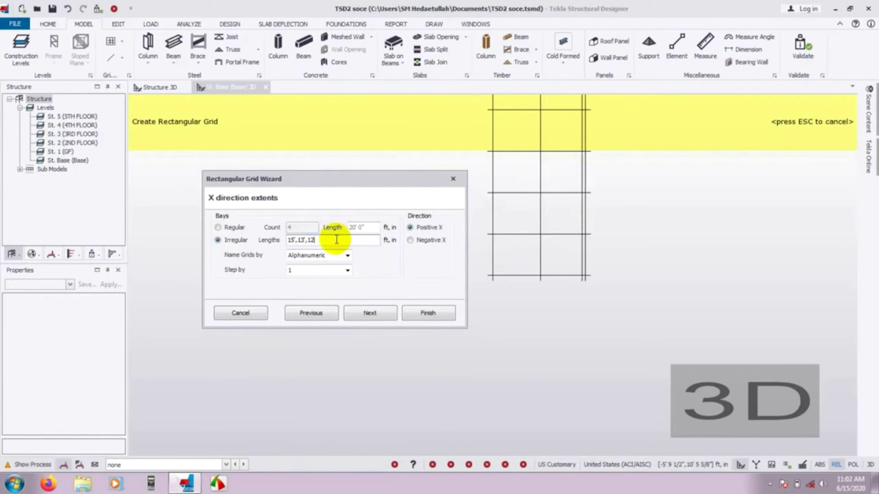
pyautogui.write("',")
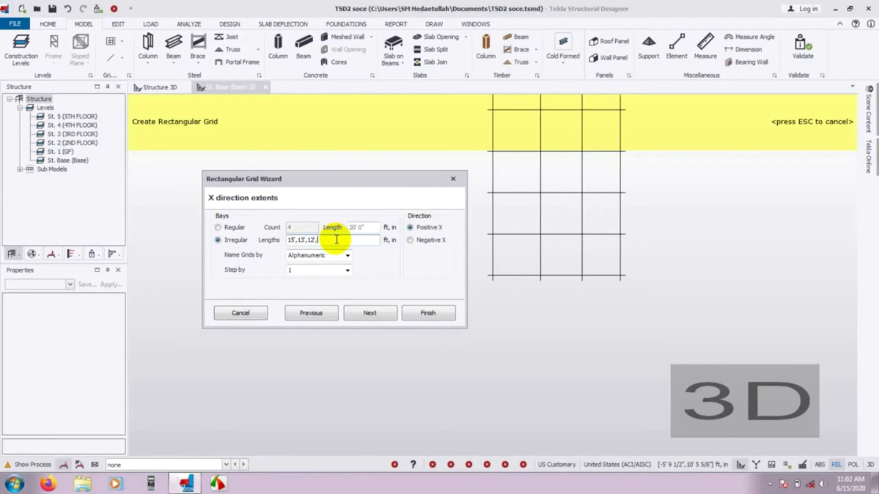
pyautogui.write('15')
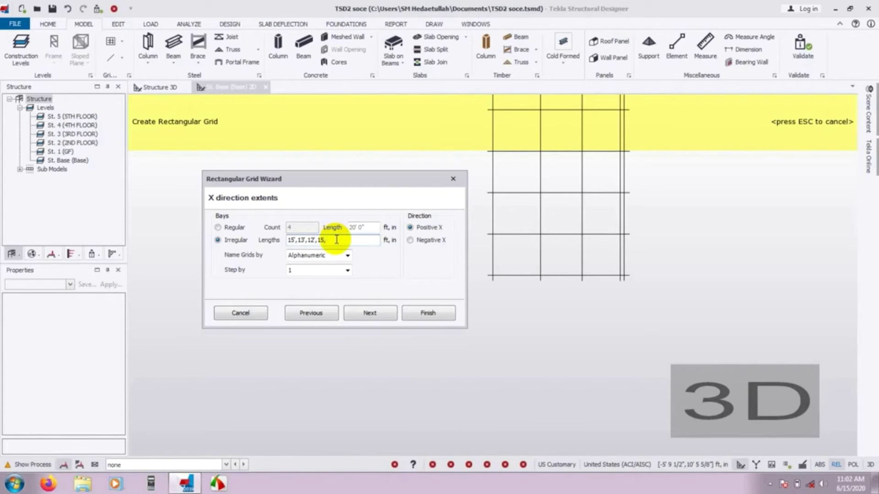
pyautogui.write("'")
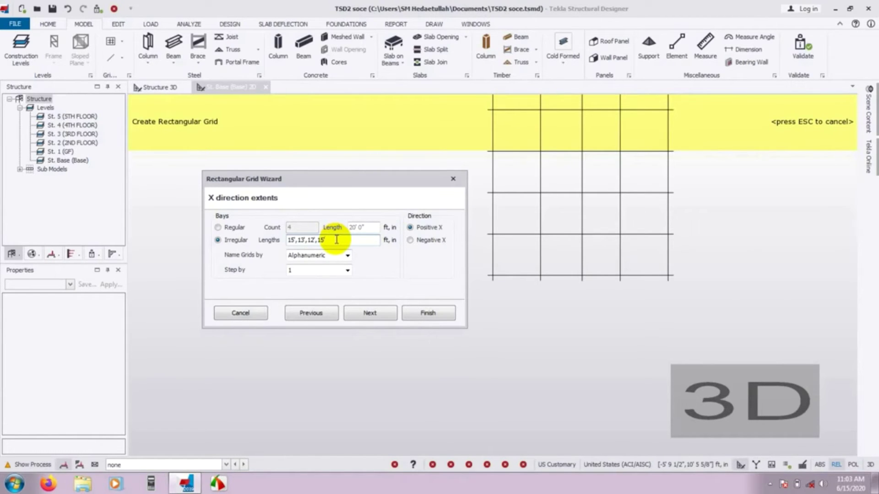
pyautogui.write("'")
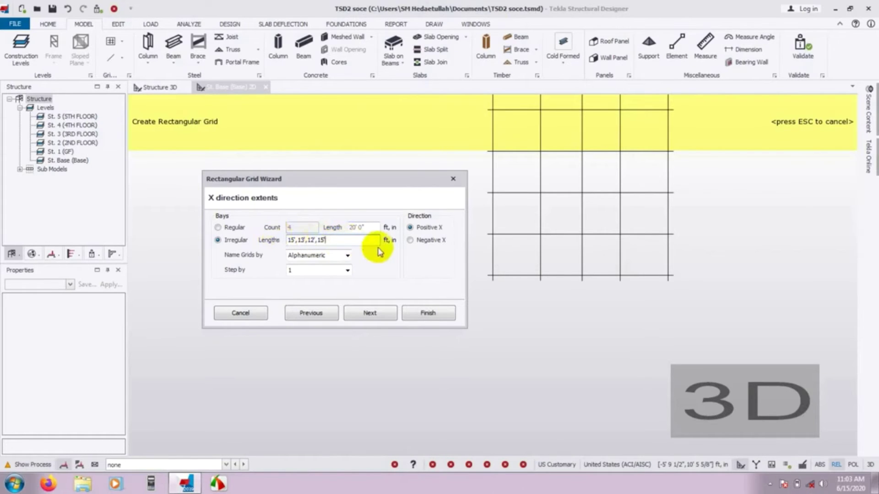
pyautogui.click(369, 315)
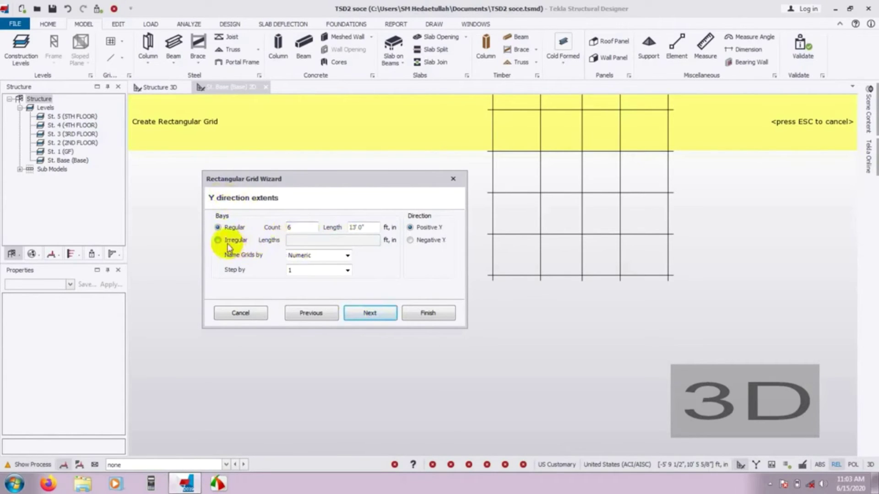
# Set irregular Y direction bays with lengths 13', 15', 12', 16' and 11', and accept the Y direction extents.
pyautogui.click(218, 241)
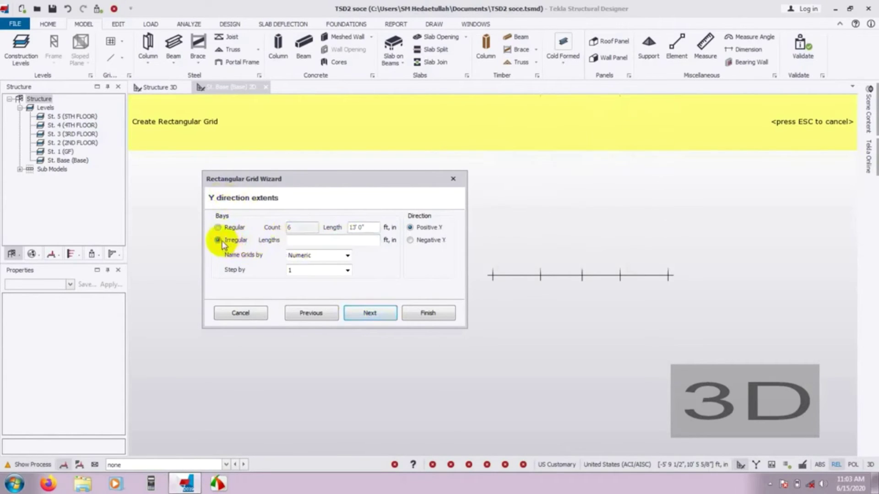
pyautogui.click(307, 241)
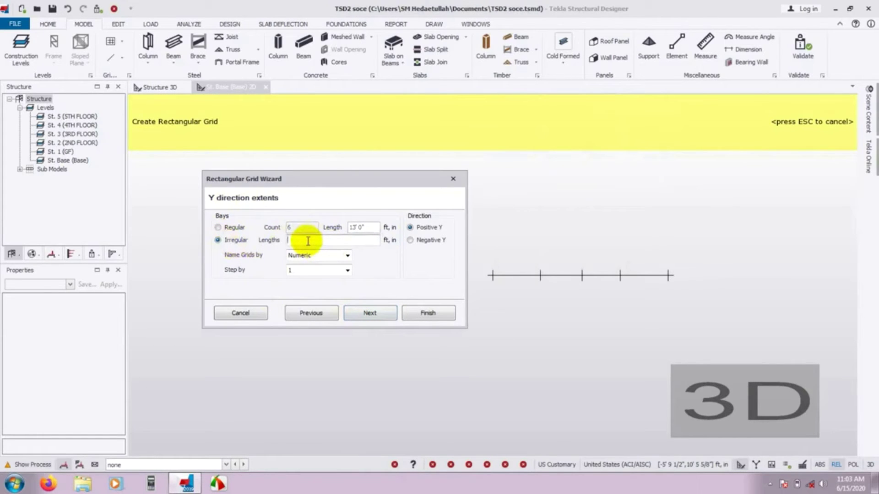
pyautogui.write("13'")
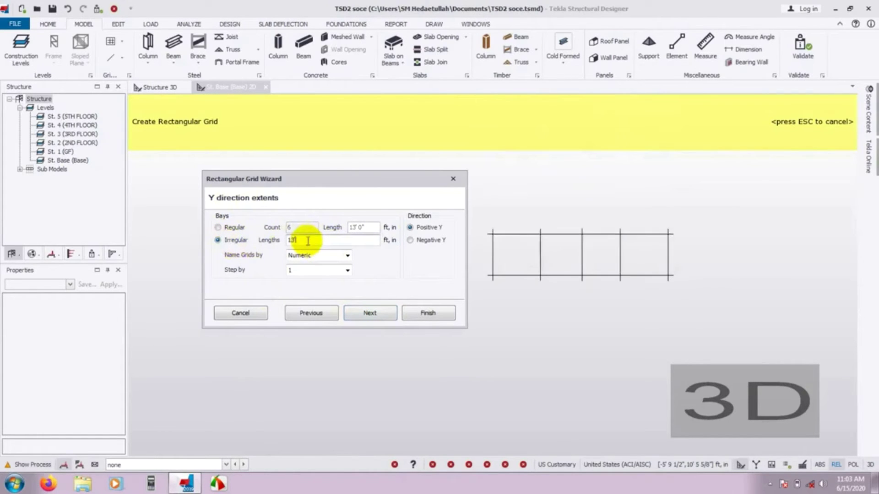
pyautogui.write(", 15'")
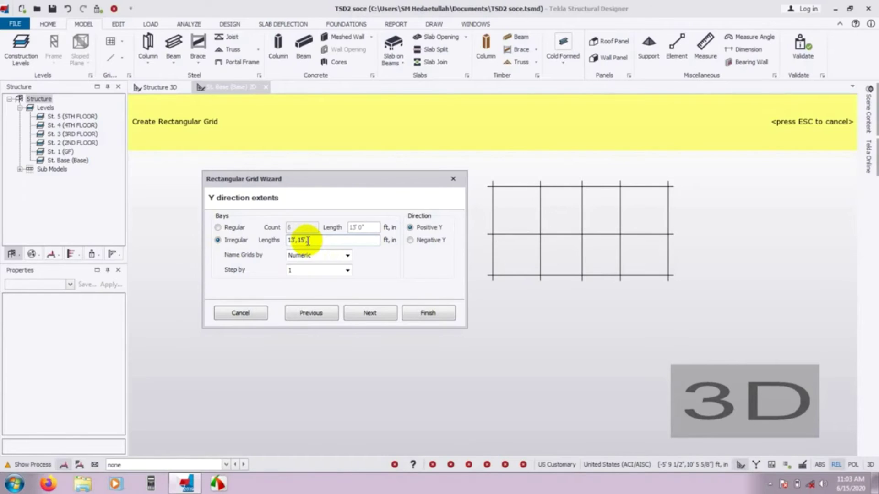
pyautogui.write(',12')
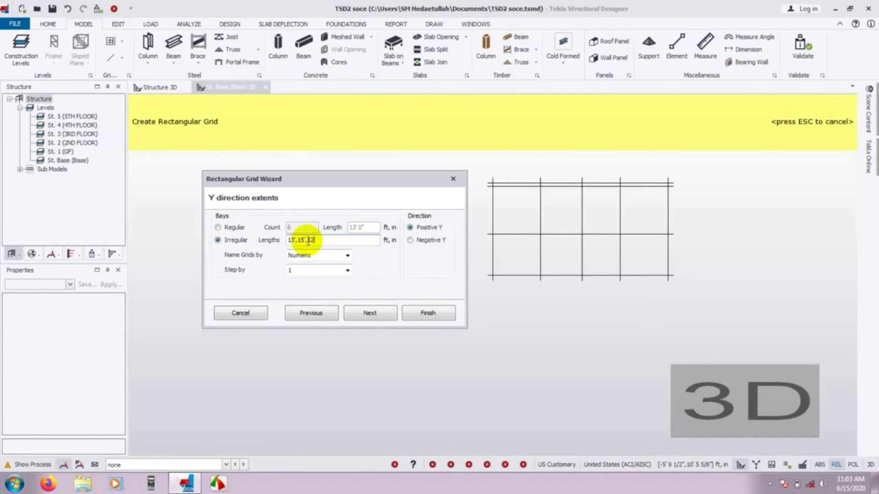
pyautogui.write("',")
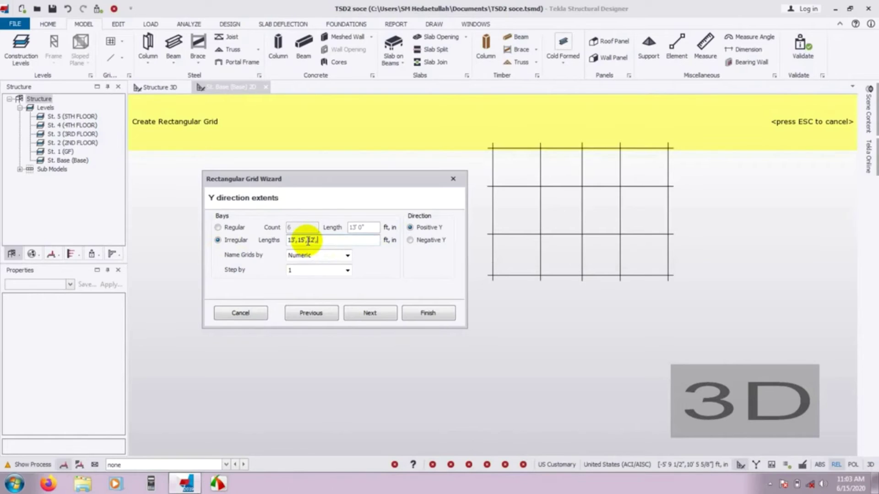
pyautogui.write('16')
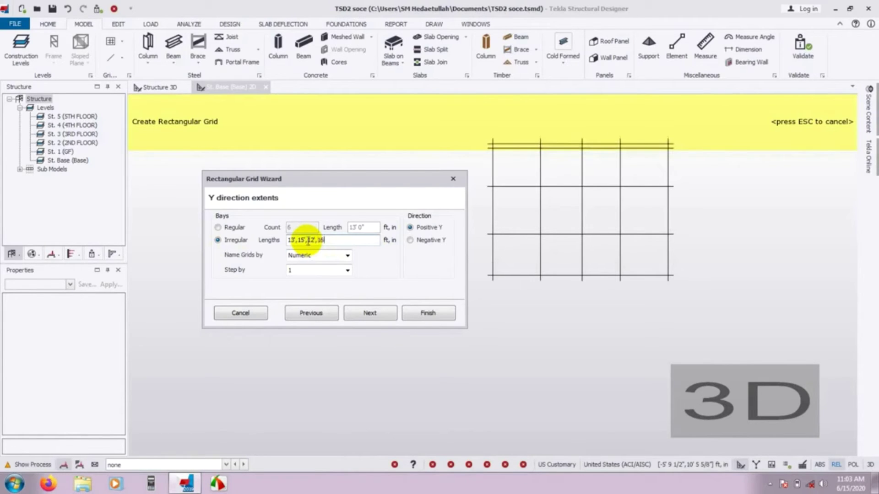
pyautogui.write("',")
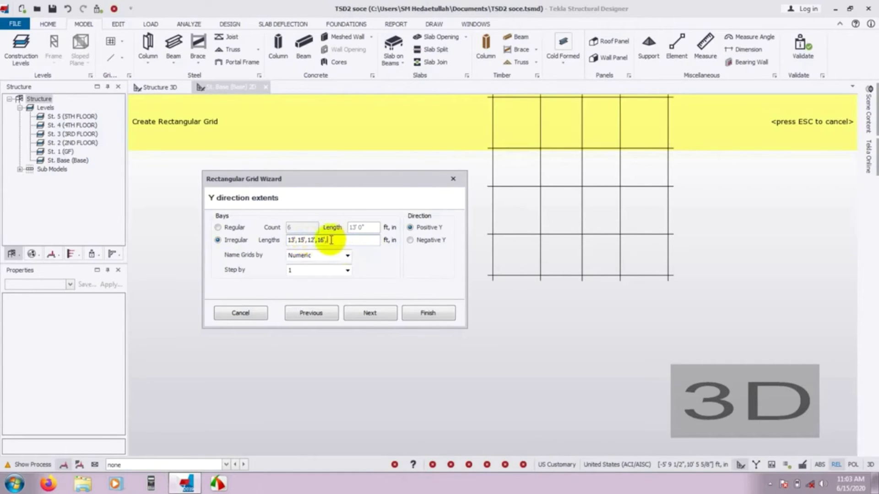
pyautogui.write("11'")
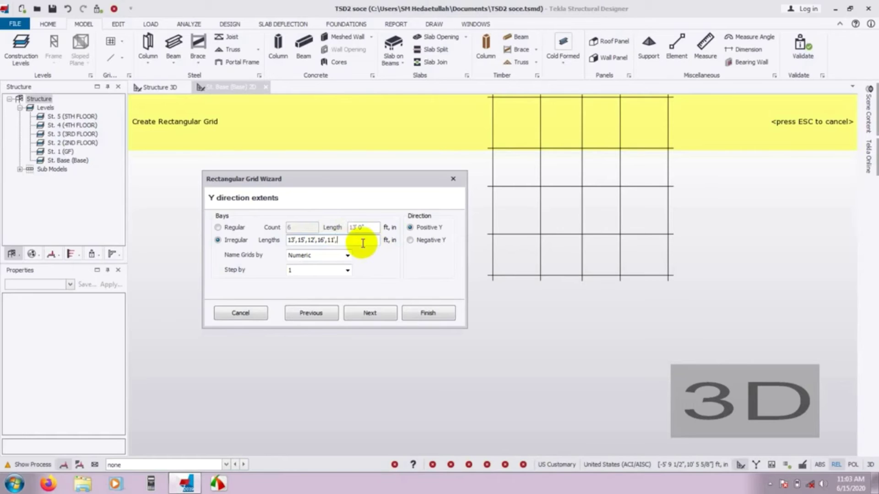
pyautogui.press('BackSpace')
pyautogui.click(371, 317)
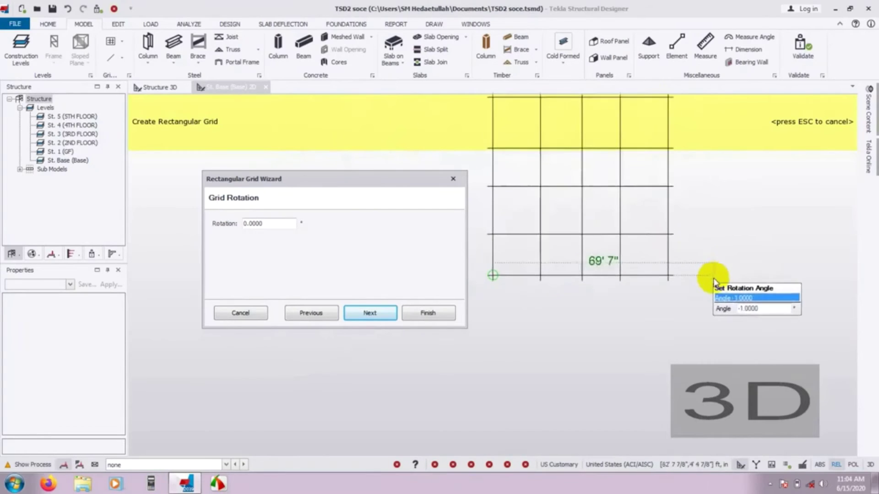
# Try picking the grid rotation and the axis angle directly in the Base plan view.
pyautogui.click(691, 276)
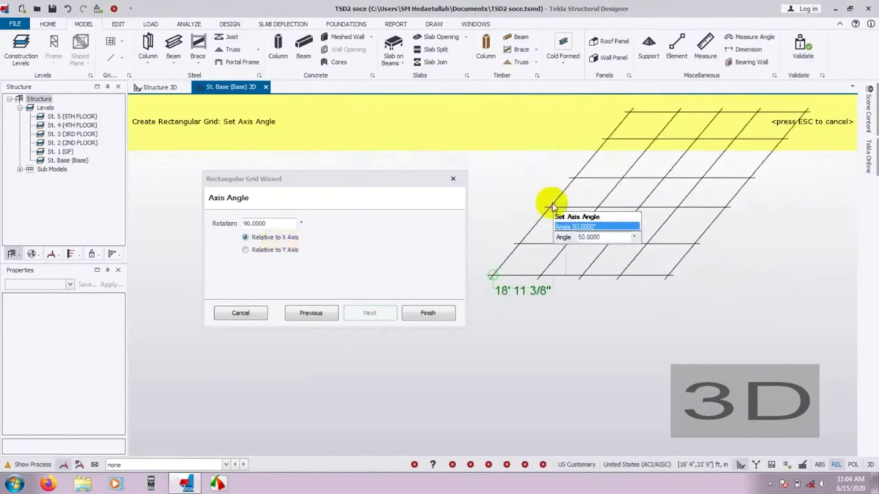
pyautogui.click(515, 193)
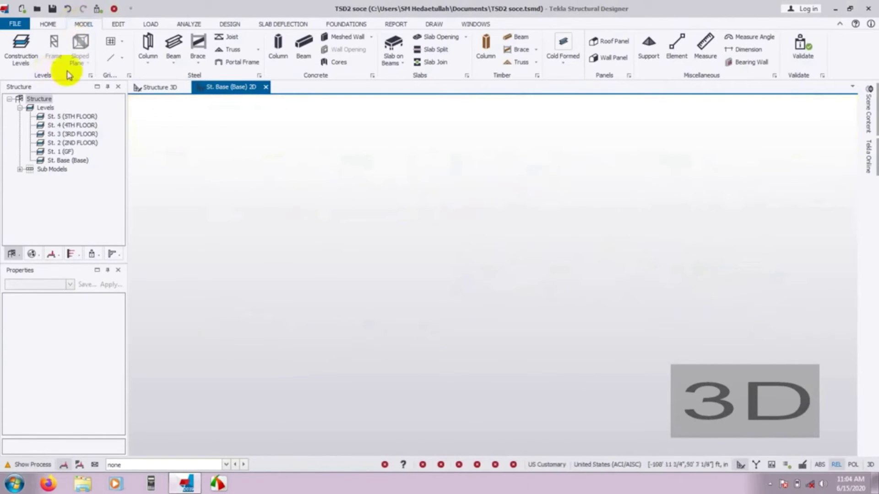
# Restart the rectangular grid wizard and accept the stored grid settings and the 0° rotation, up to the axis angle.
pyautogui.click(120, 43)
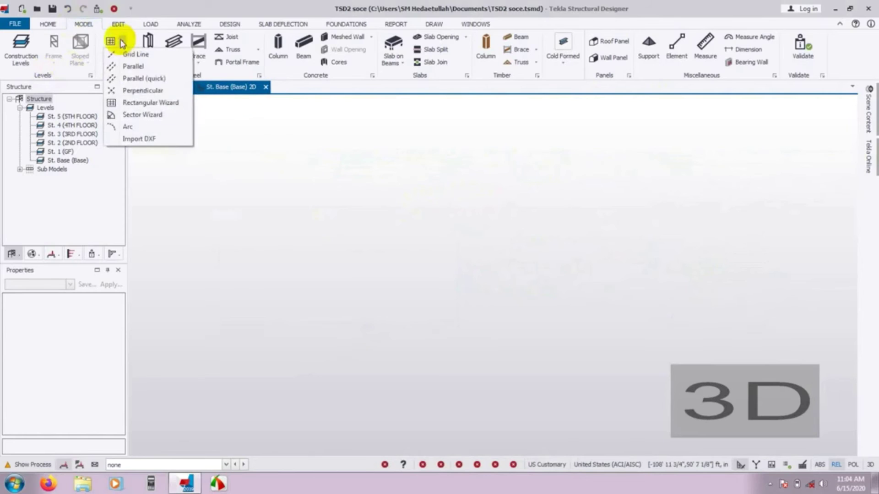
pyautogui.click(111, 42)
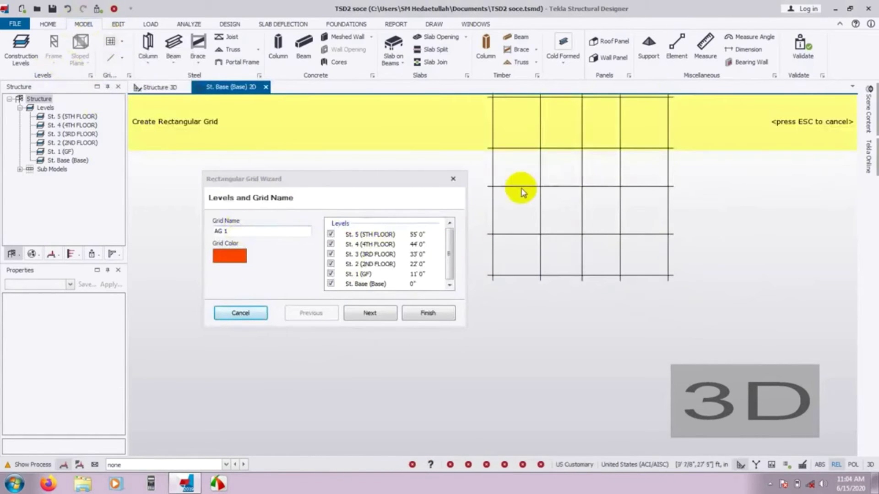
pyautogui.click(370, 315)
pyautogui.click(371, 315)
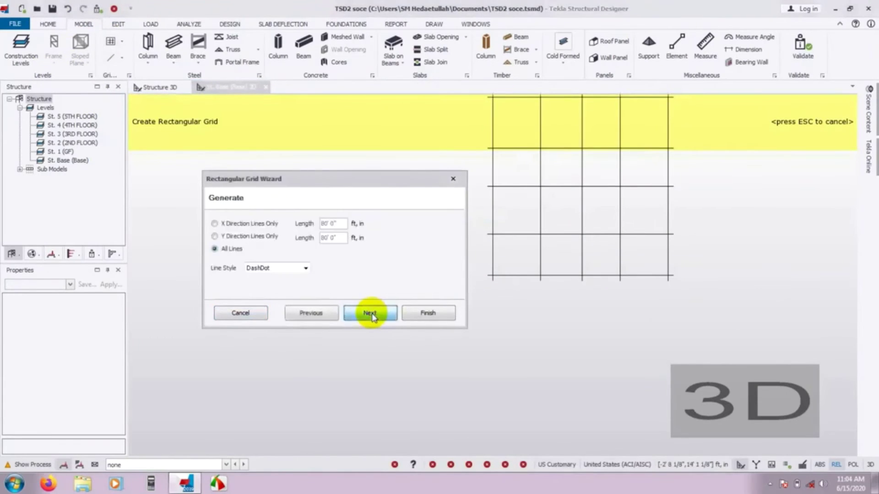
pyautogui.click(371, 314)
pyautogui.click(371, 314)
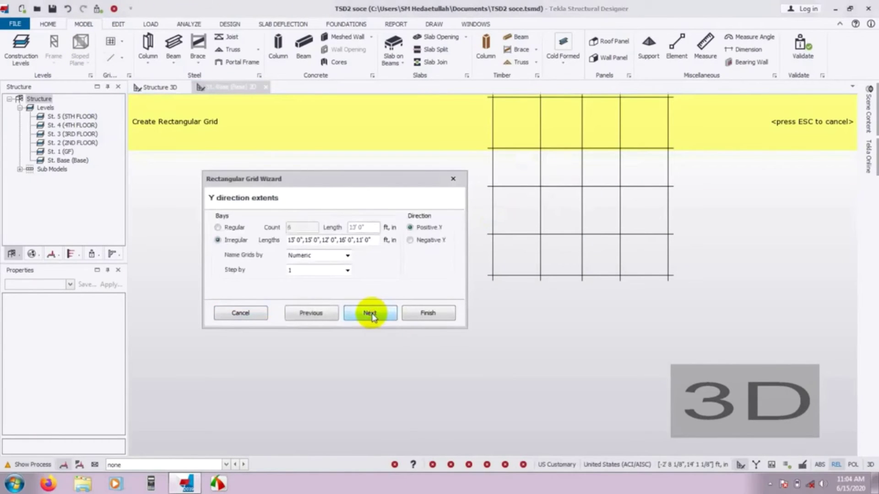
pyautogui.click(371, 314)
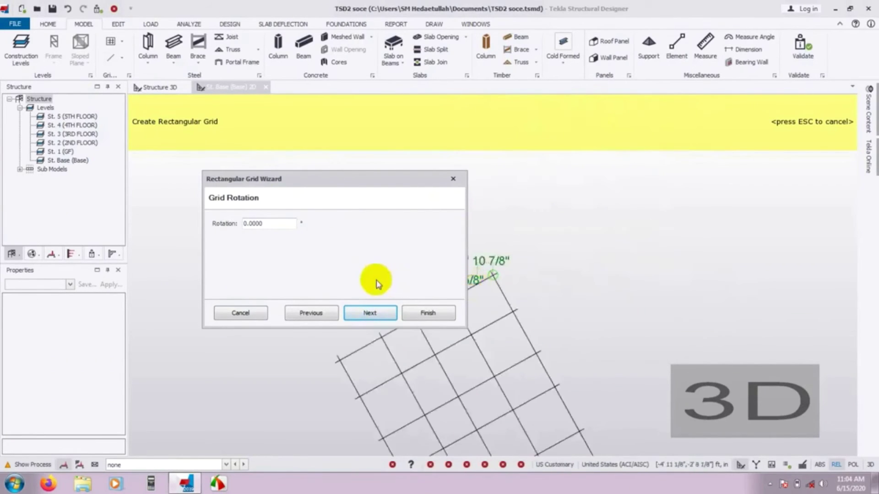
pyautogui.click(369, 315)
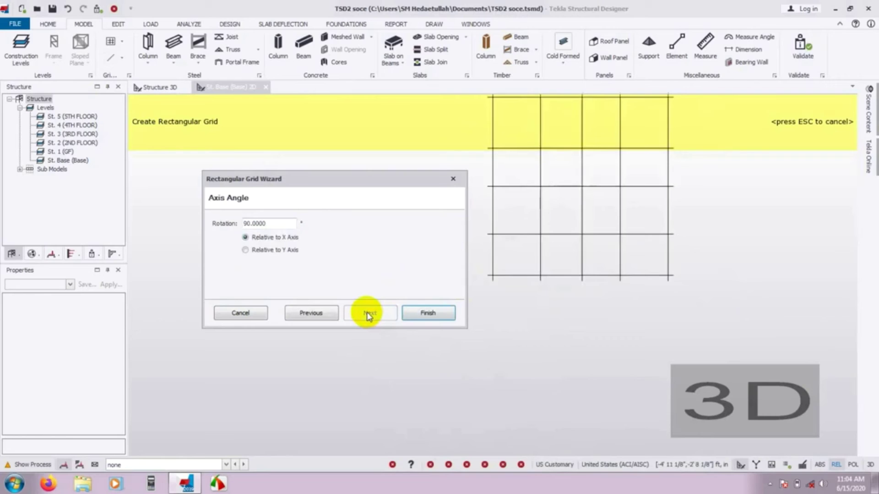
pyautogui.click(432, 314)
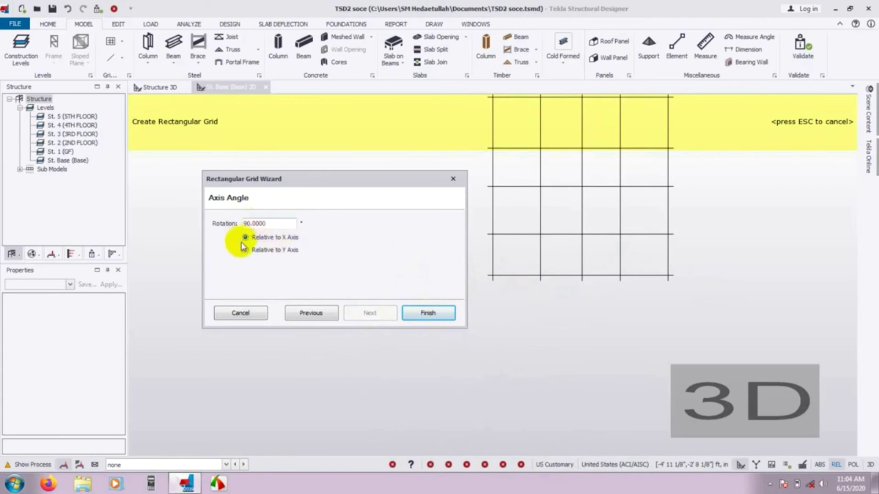
# Try an axis angle of 0°, measured relative to the Y axis and then the X axis.
pyautogui.moveTo(251, 223); pyautogui.dragTo(239, 222)
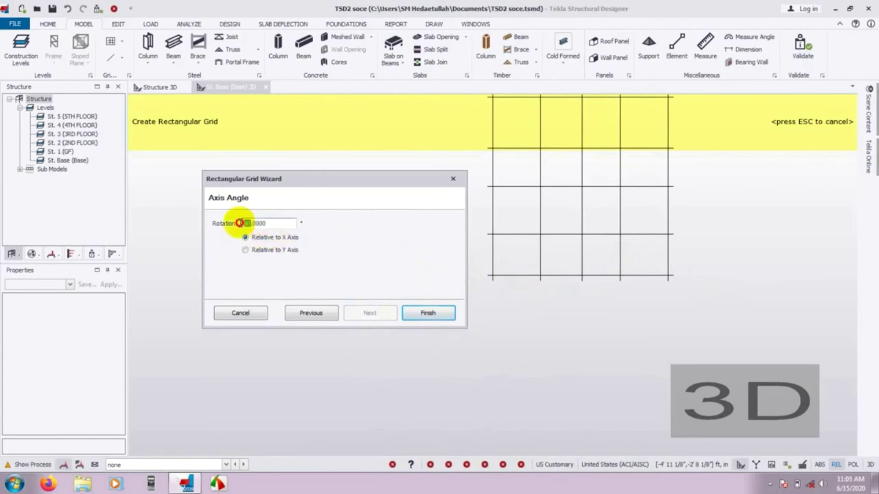
pyautogui.write('0')
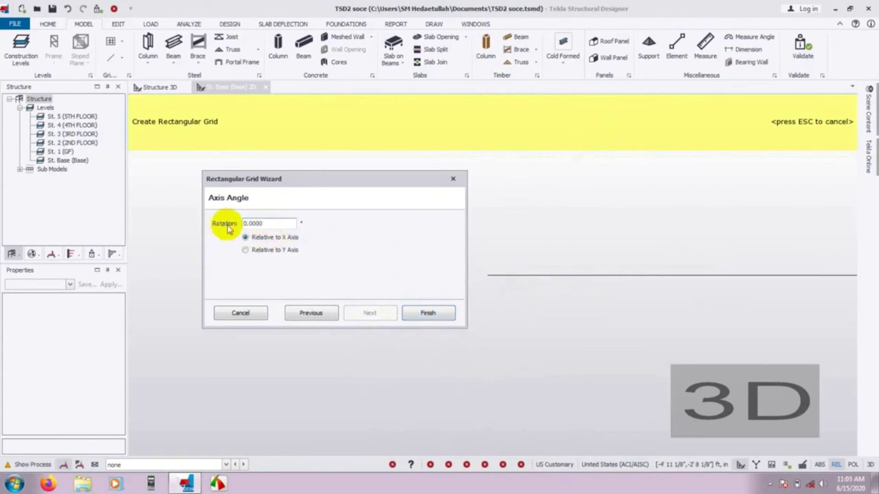
pyautogui.click(254, 249)
pyautogui.click(253, 239)
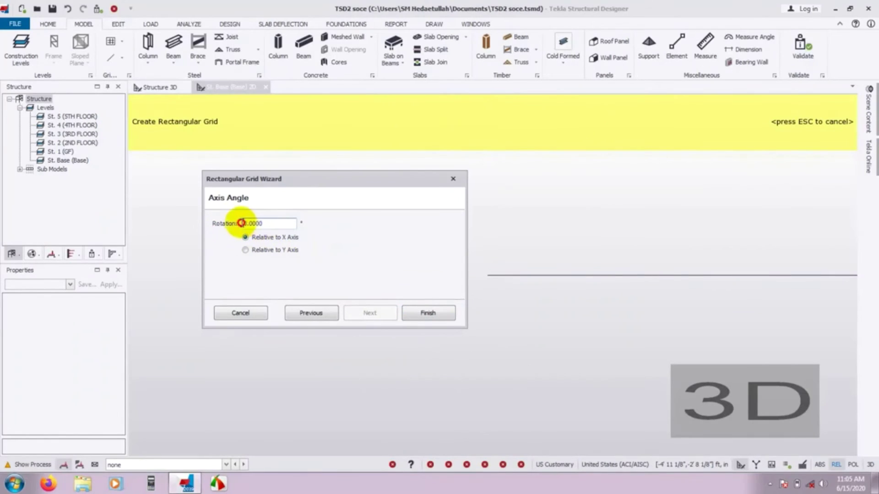
# Set the axis angle to 90° relative to the Y axis.
pyautogui.click(247, 223)
pyautogui.write('90')
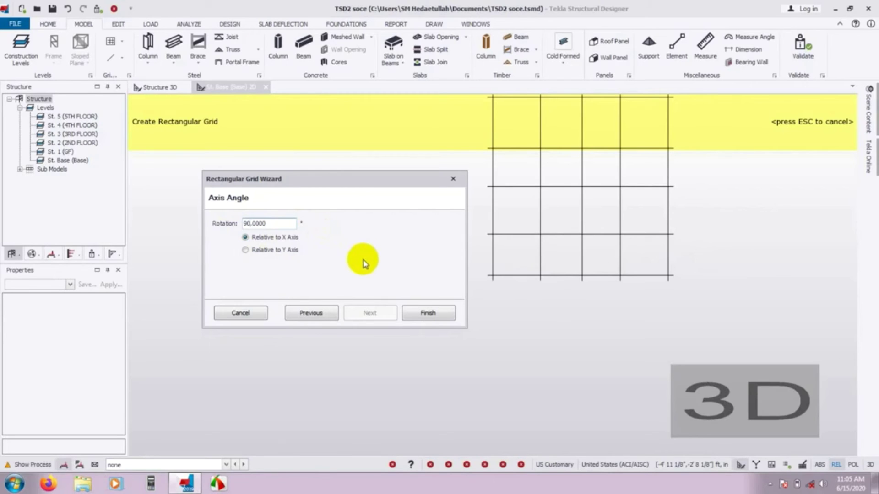
pyautogui.click(245, 250)
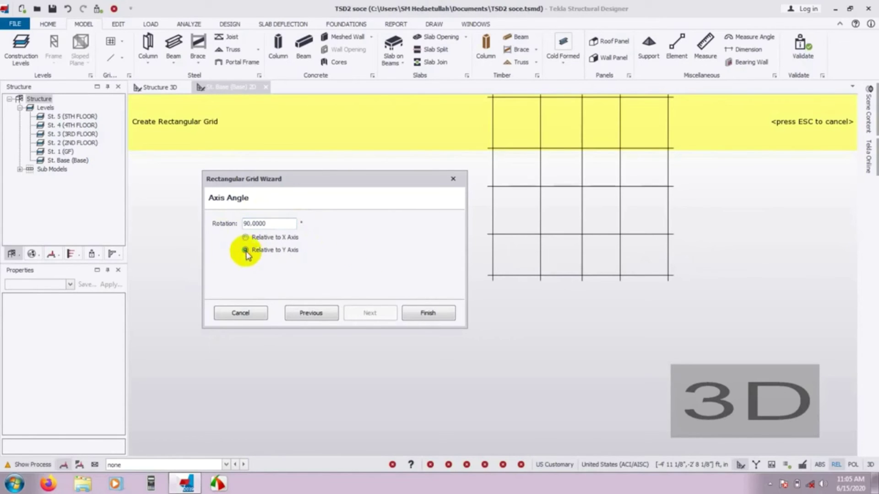
# Make the 90° axis angle relative to the X axis and finish creating the rectangular grid.
pyautogui.click(255, 241)
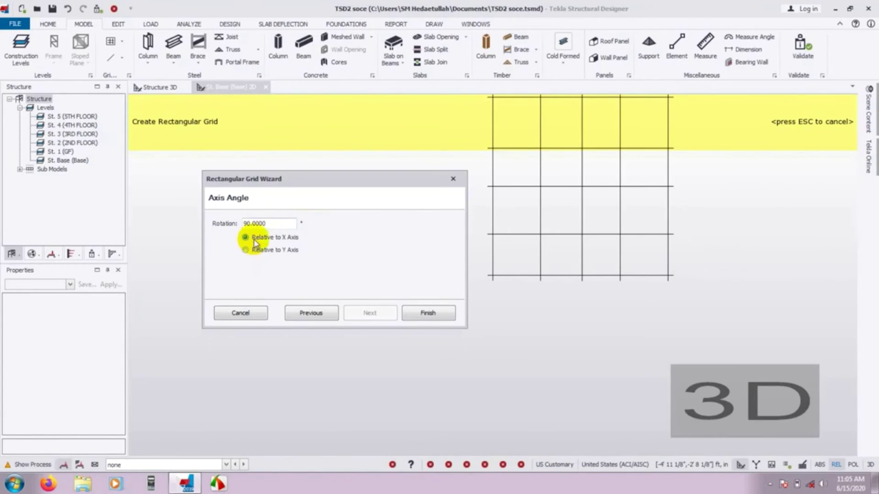
pyautogui.click(427, 315)
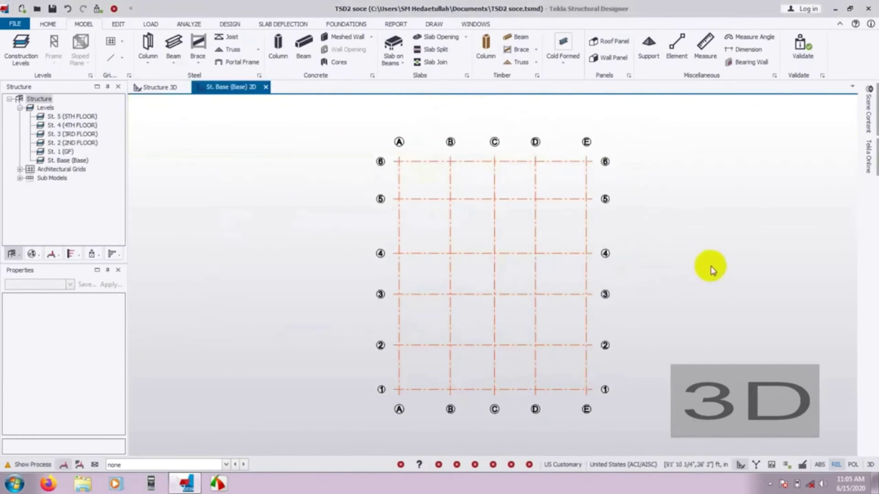
pyautogui.moveTo(710, 267); pyautogui.dragTo(643, 253, button='middle')
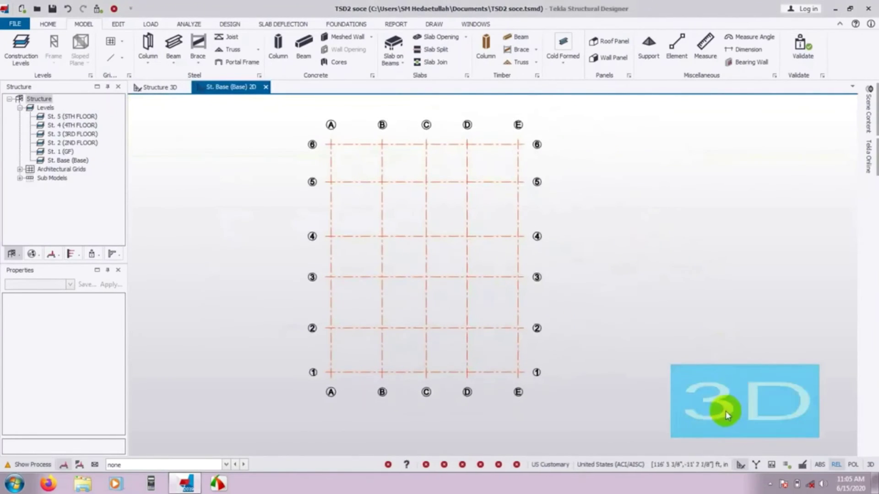
# Examine the new grid in 3D and 2D in the Base view and in the Structure 3D view.
pyautogui.click(703, 415)
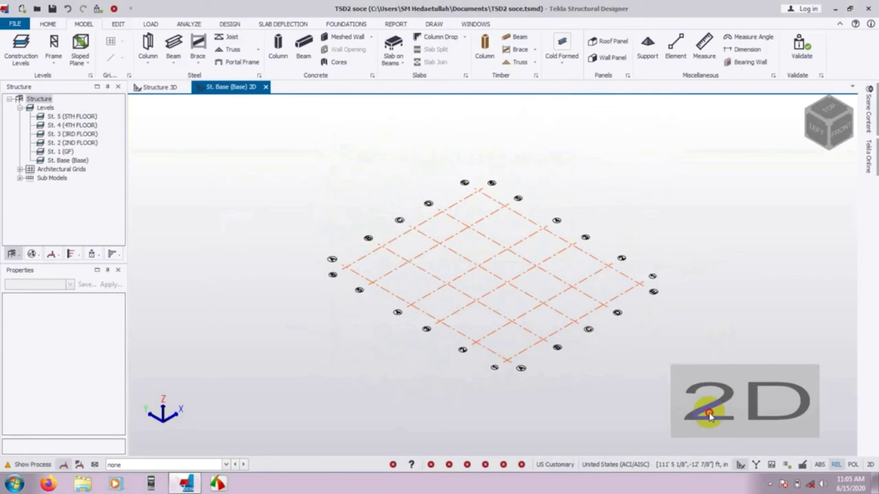
pyautogui.click(709, 415)
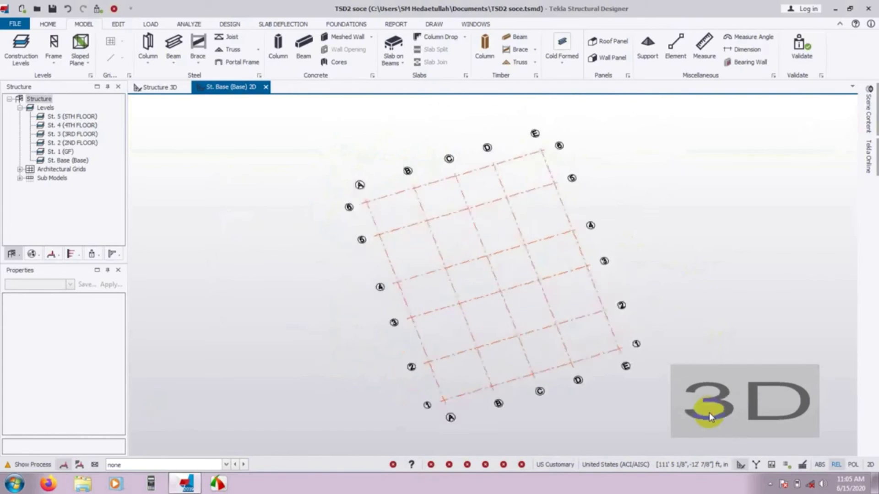
pyautogui.click(163, 91)
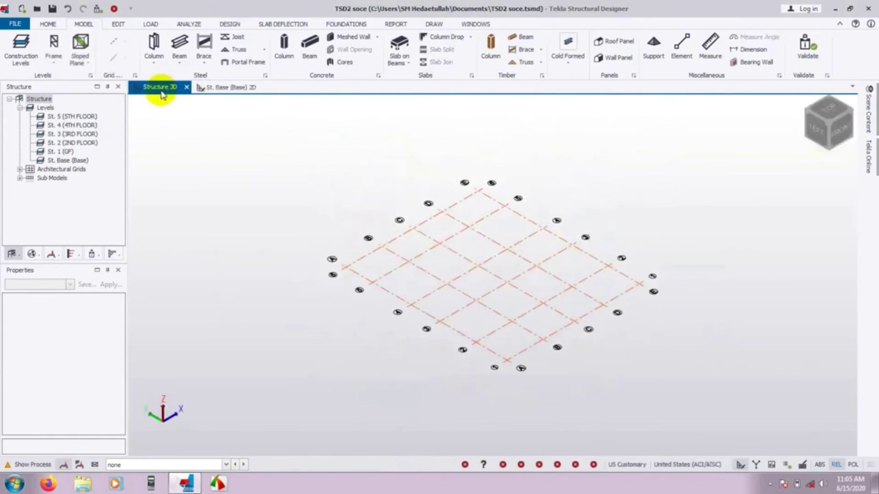
pyautogui.moveTo(411, 233)
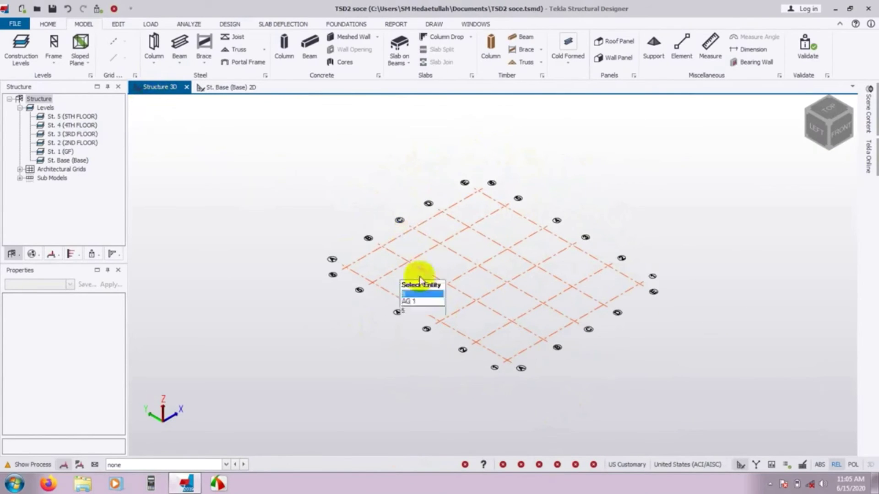
pyautogui.click(225, 91)
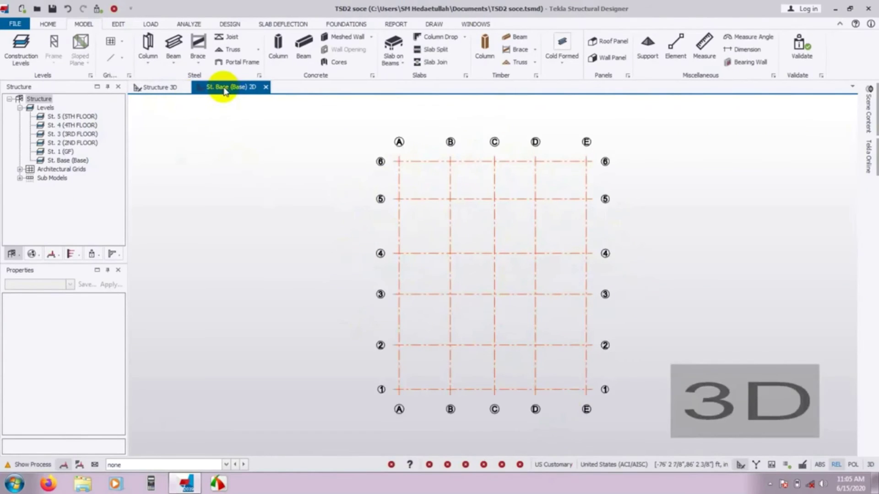
# Review the construction levels table for the whole structure and close it without changes.
pyautogui.click(45, 108)
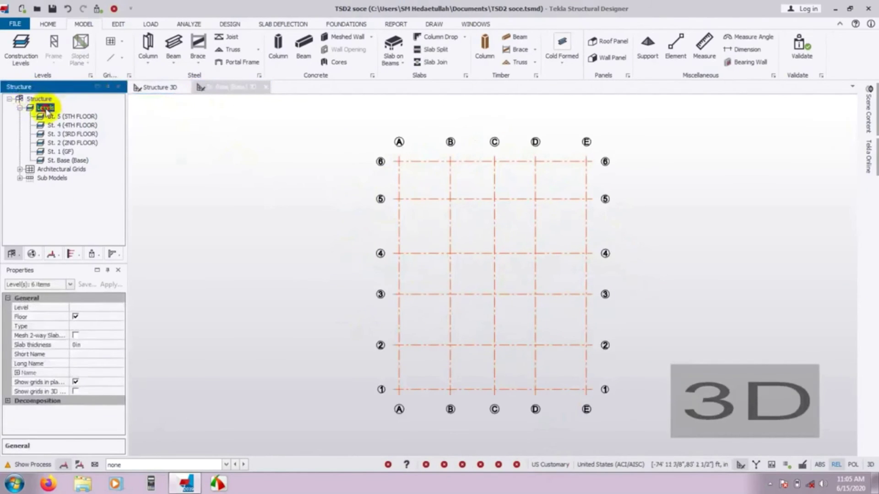
pyautogui.doubleClick(45, 108)
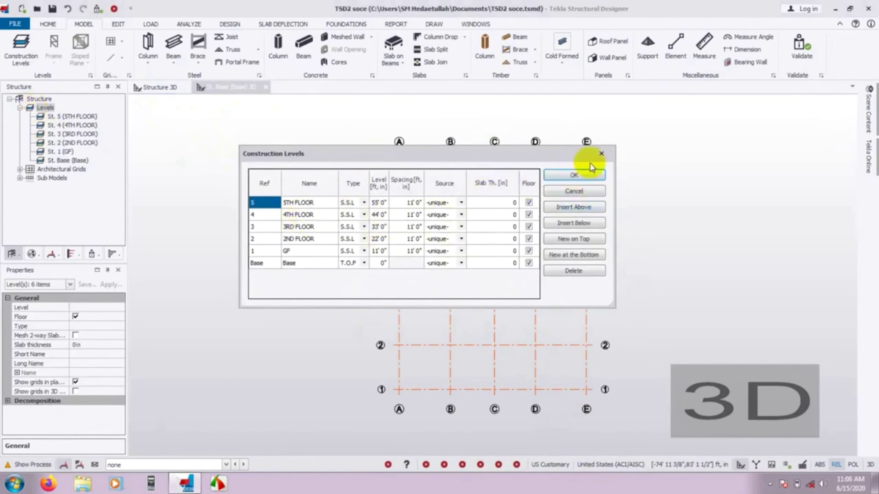
pyautogui.click(606, 158)
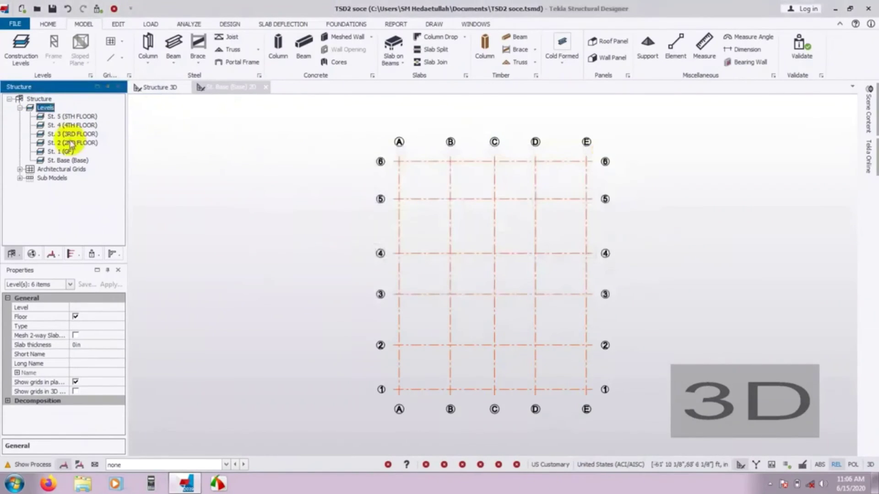
# Open the 2D plan view of level St. 5 (5TH FLOOR).
pyautogui.click(78, 117)
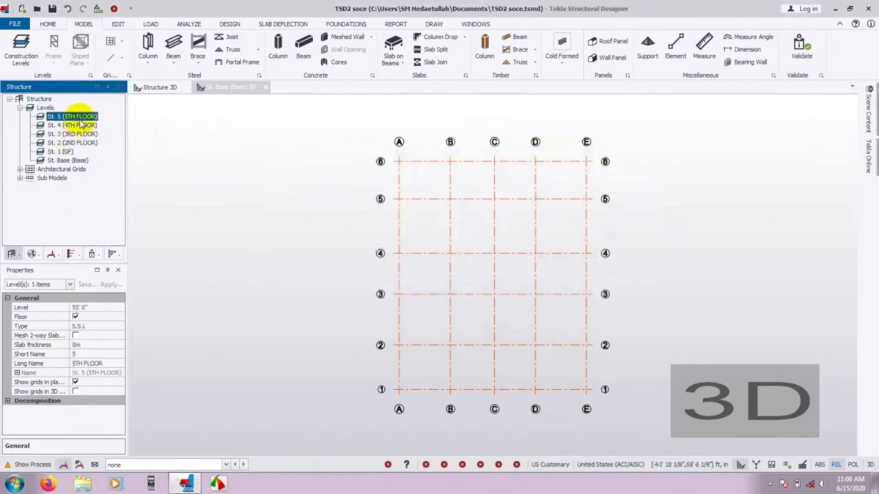
pyautogui.click(73, 114)
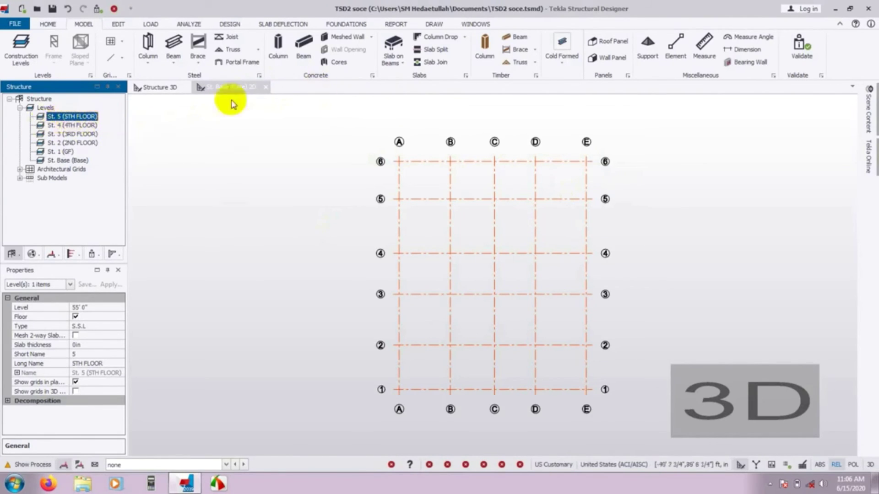
pyautogui.doubleClick(84, 117)
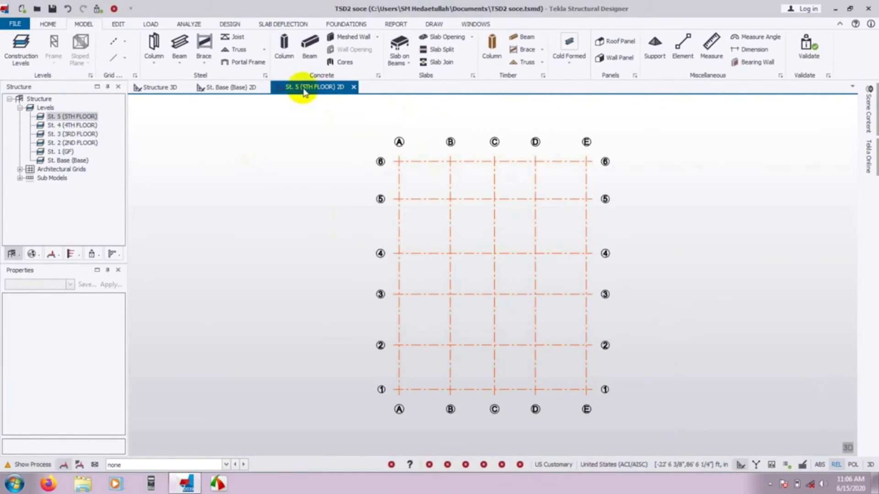
pyautogui.click(91, 124)
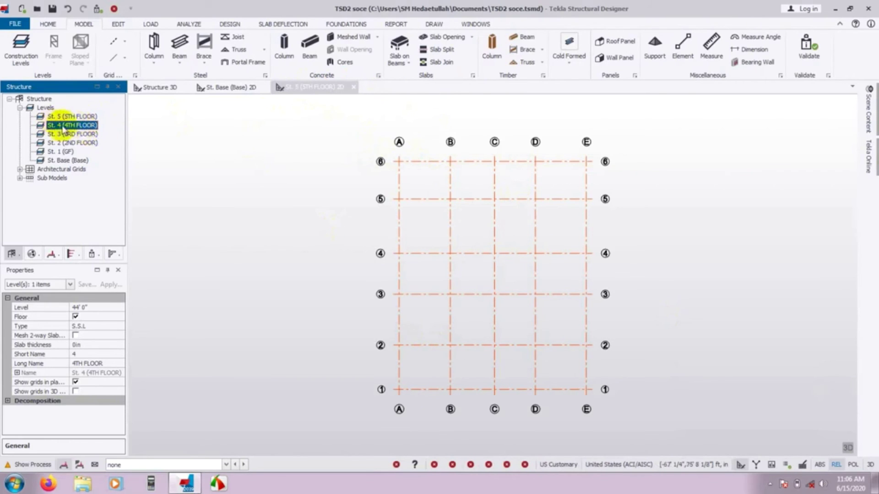
pyautogui.click(319, 92)
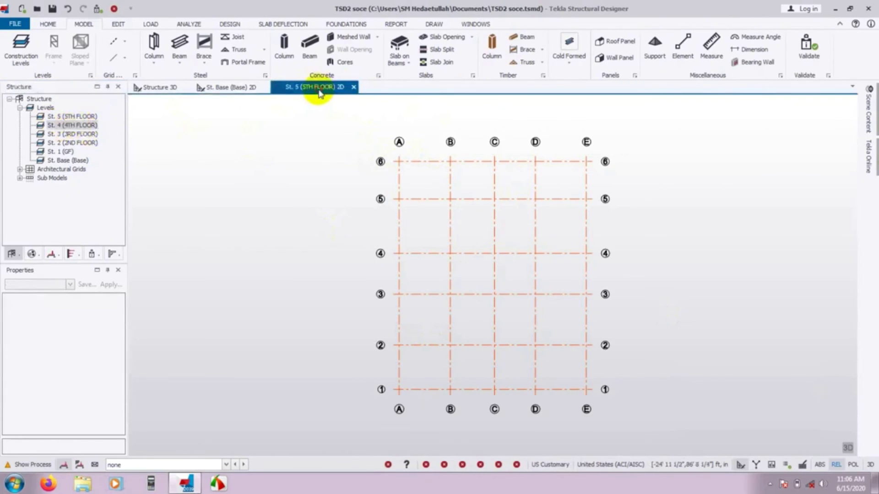
# Compare the grid in the Base plan, the Structure 3D view and the 5TH FLOOR plan.
pyautogui.click(220, 93)
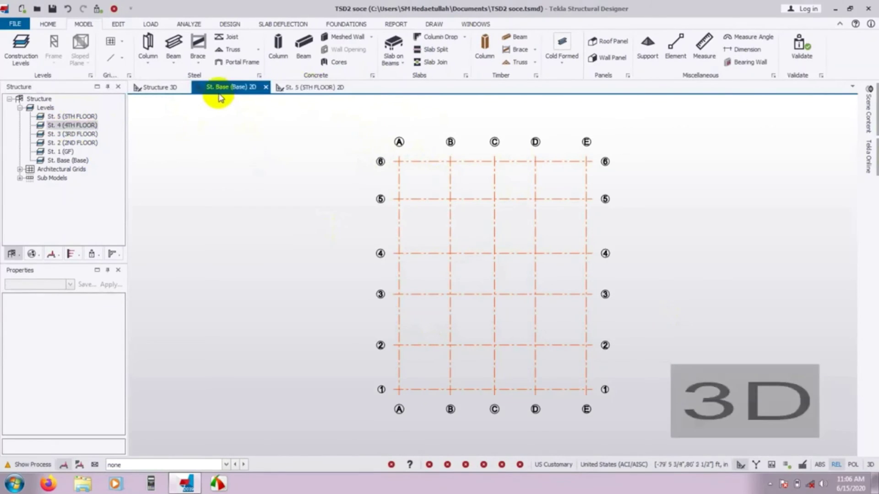
pyautogui.click(313, 92)
pyautogui.click(157, 87)
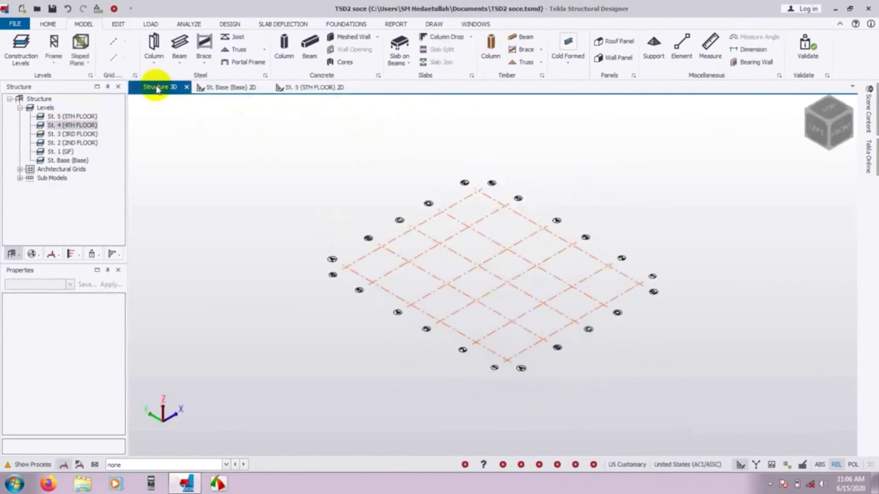
pyautogui.click(311, 92)
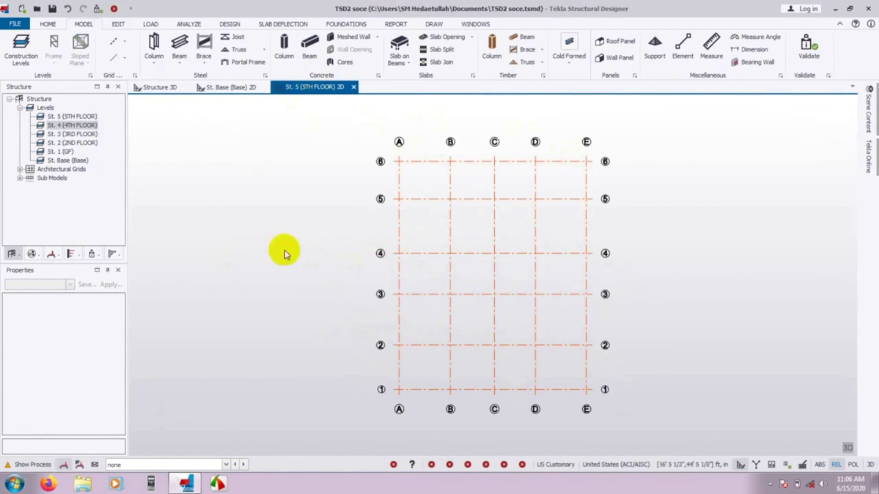
pyautogui.scroll(-2, 353, 206)
pyautogui.scroll(2, 510, 236)
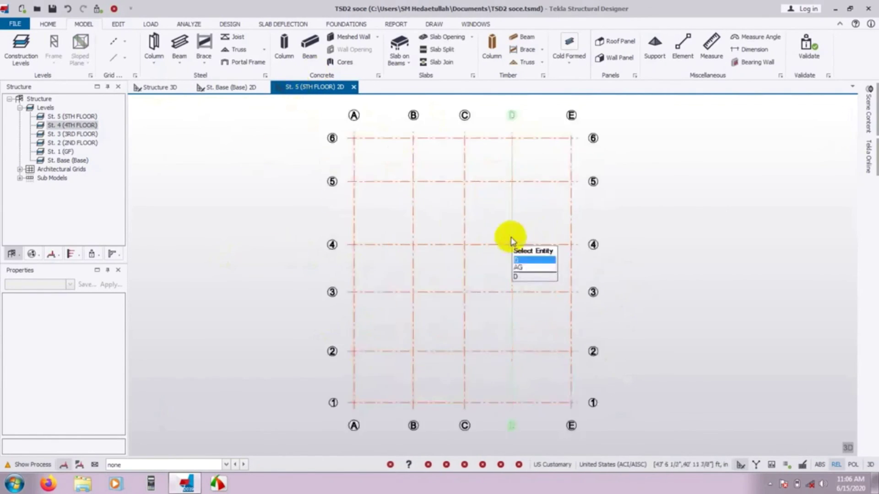